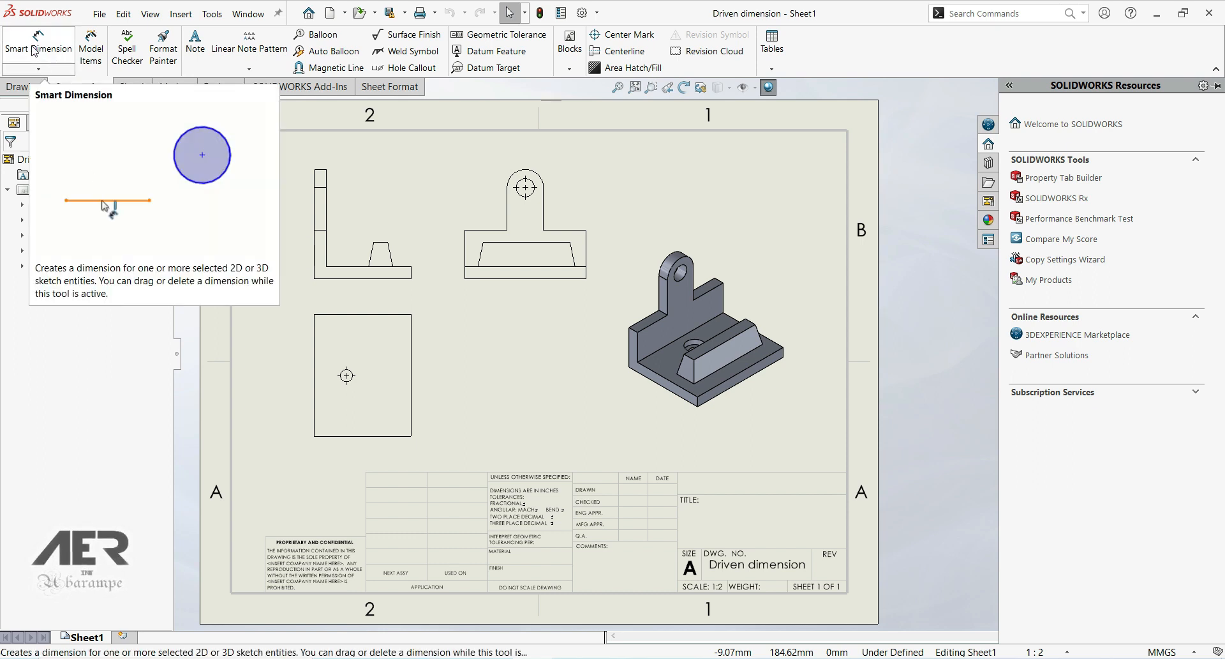
Dimension the base width of the view showing the round-topped lug, placing the Smart Dimension below it
click(34, 50)
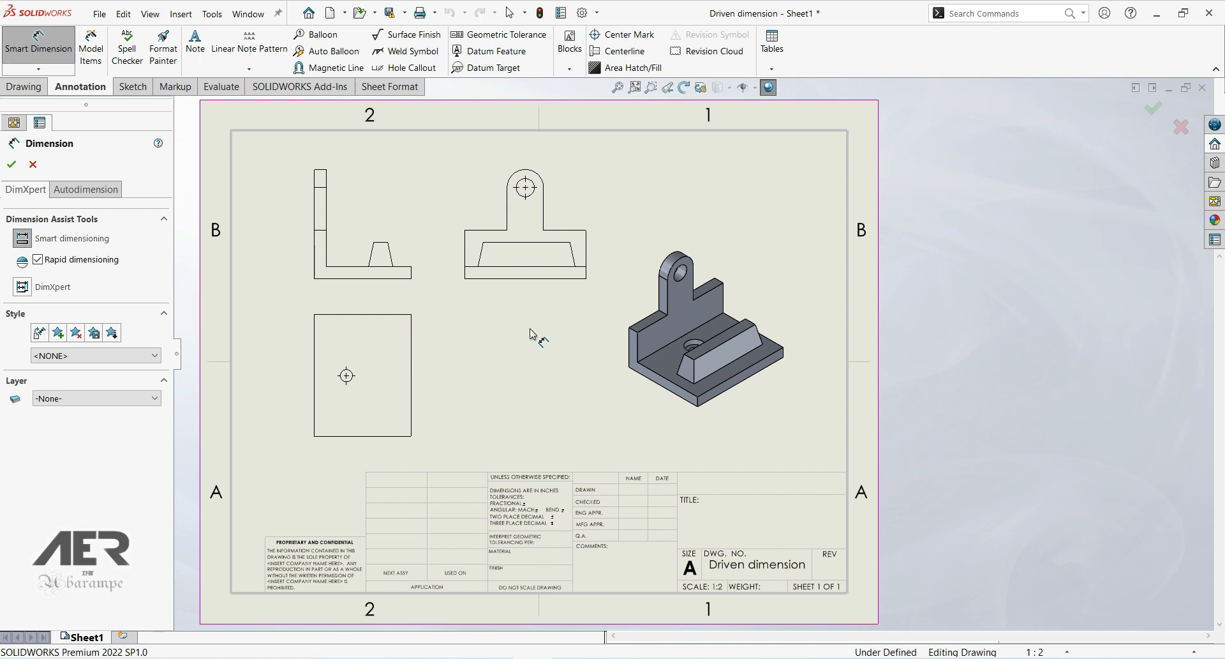
click(527, 285)
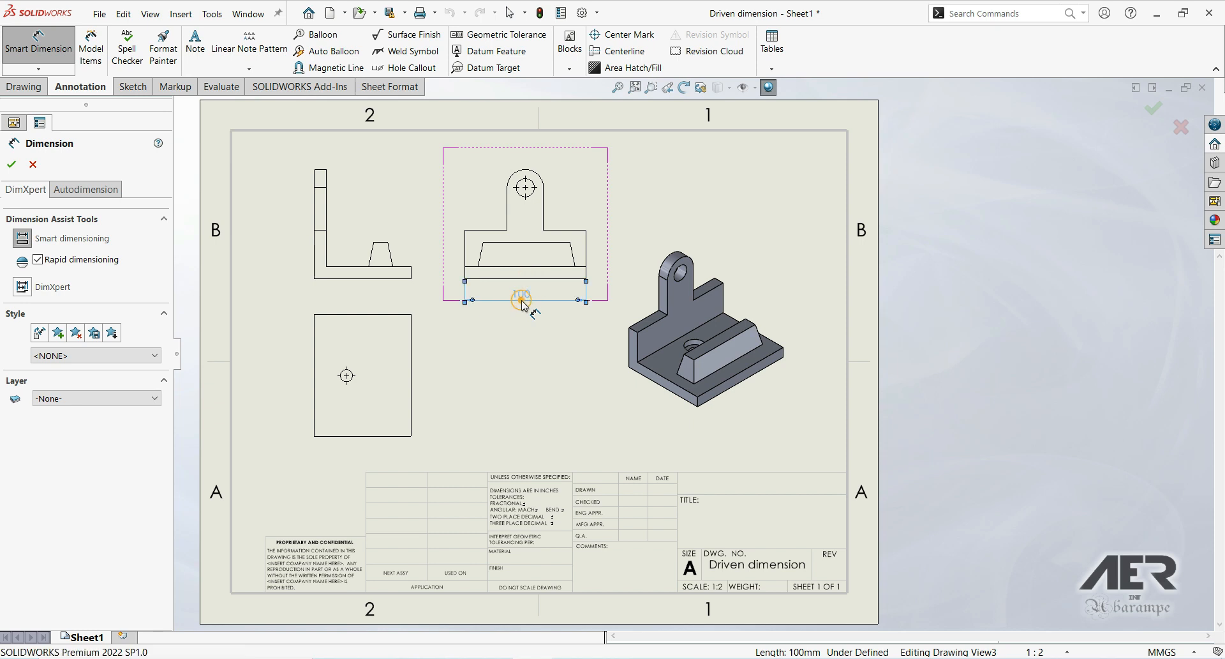
click(522, 307)
key(Escape)
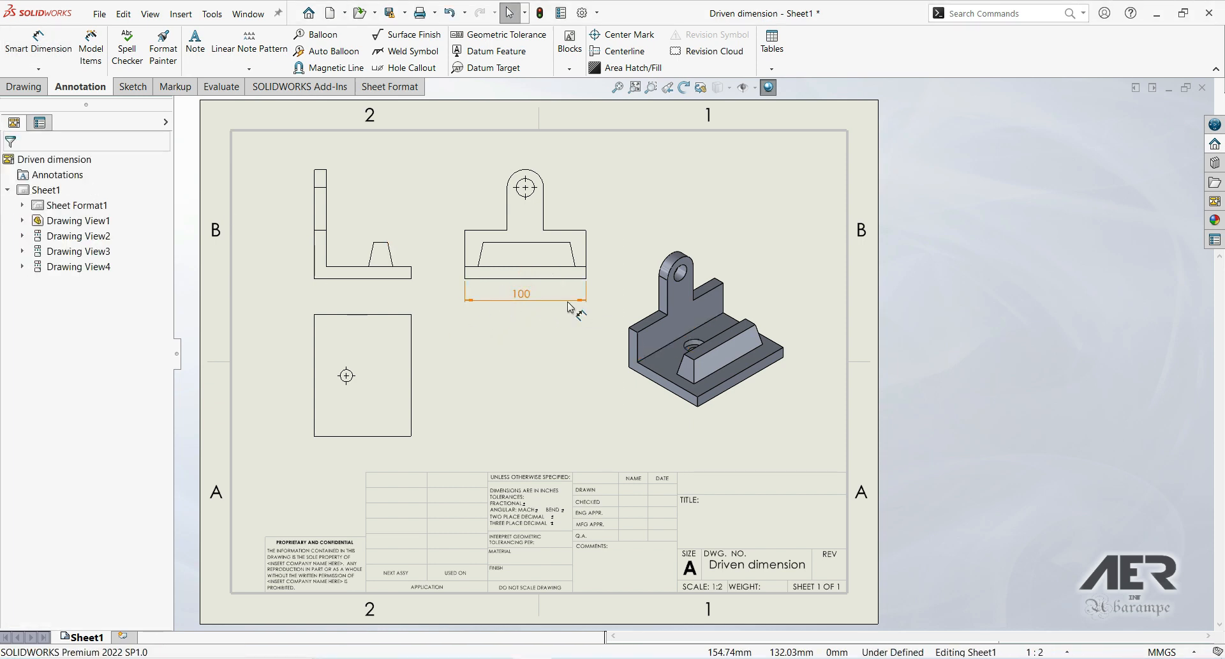
click(527, 303)
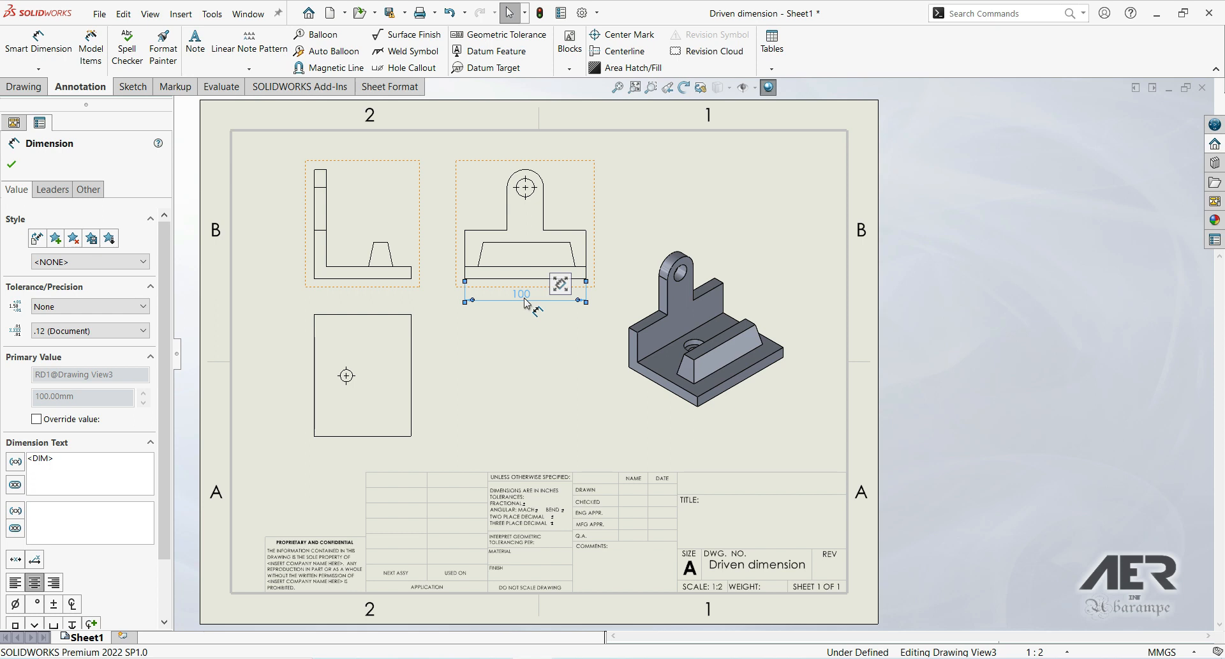
Dimension the left edge of the rectangular plan view with rapid dimensioning, placing the dimension on the view's left side
click(38, 44)
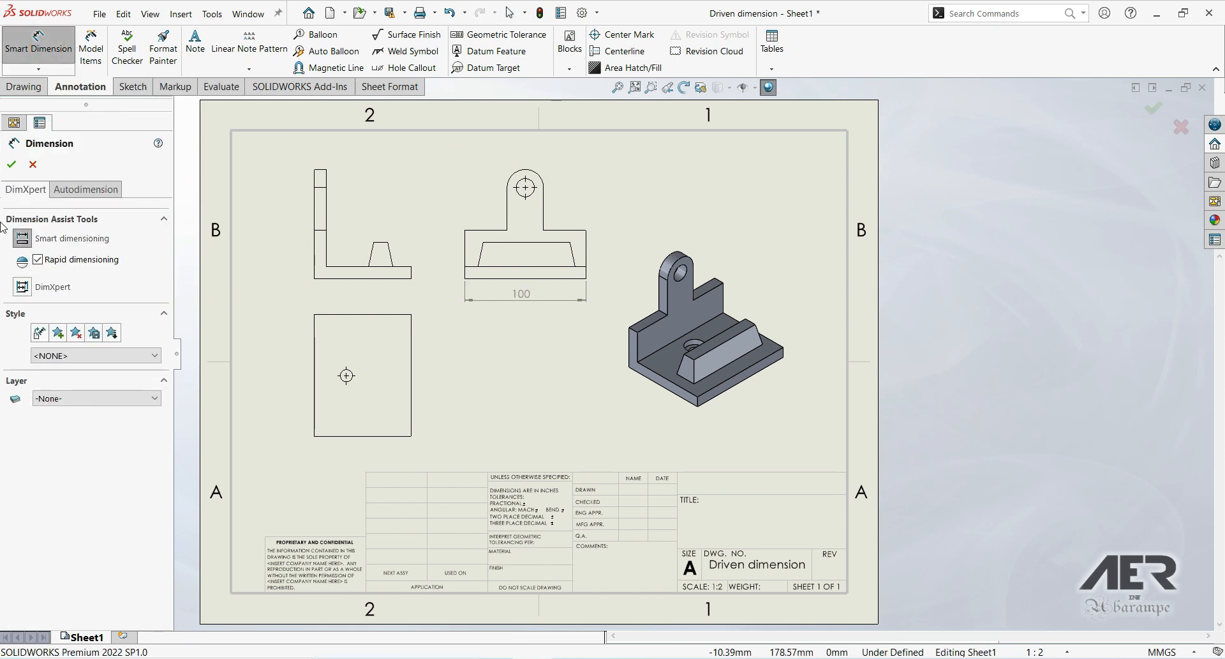
click(38, 261)
click(314, 391)
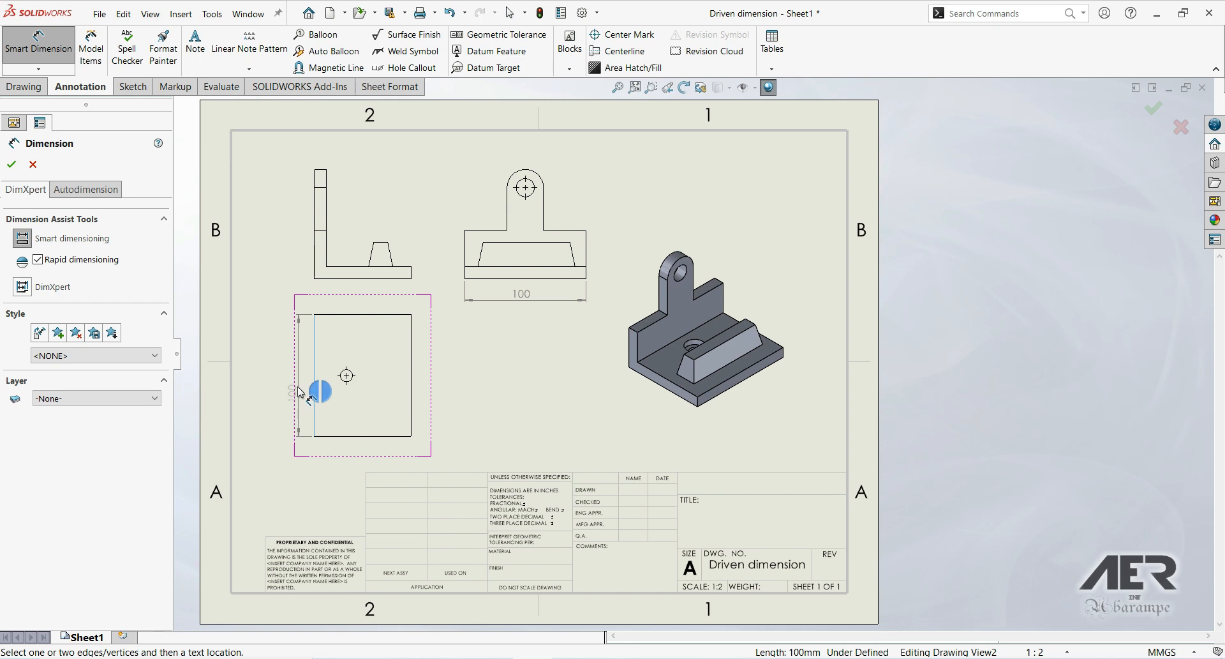
click(298, 392)
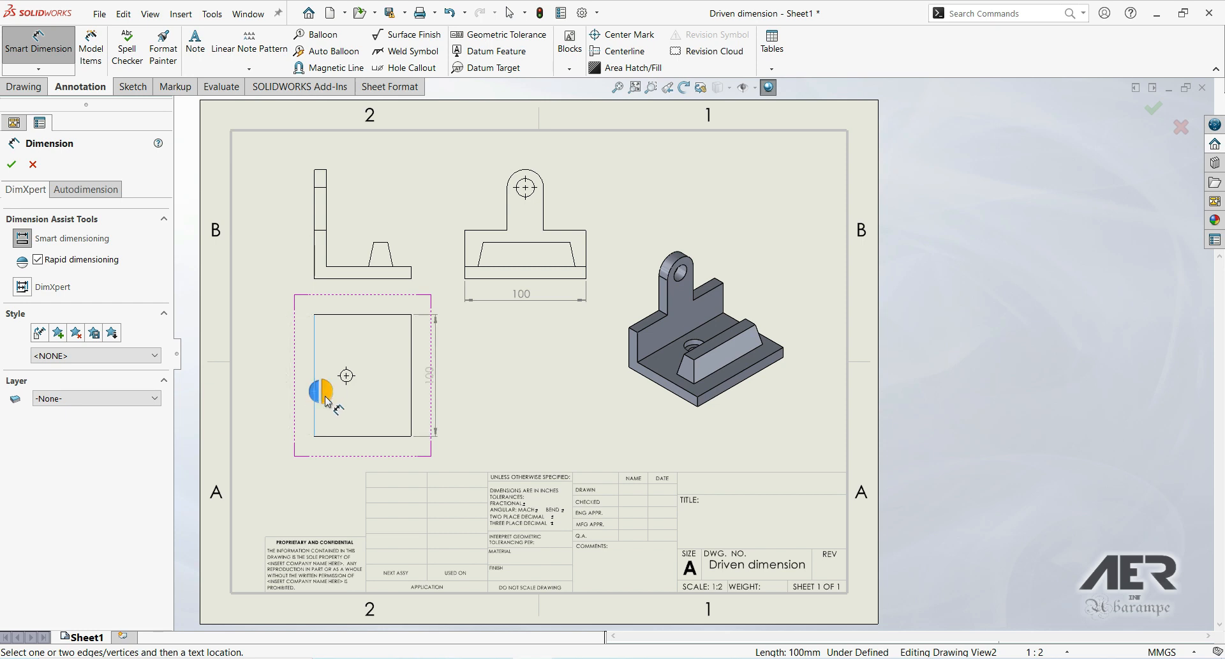
click(319, 397)
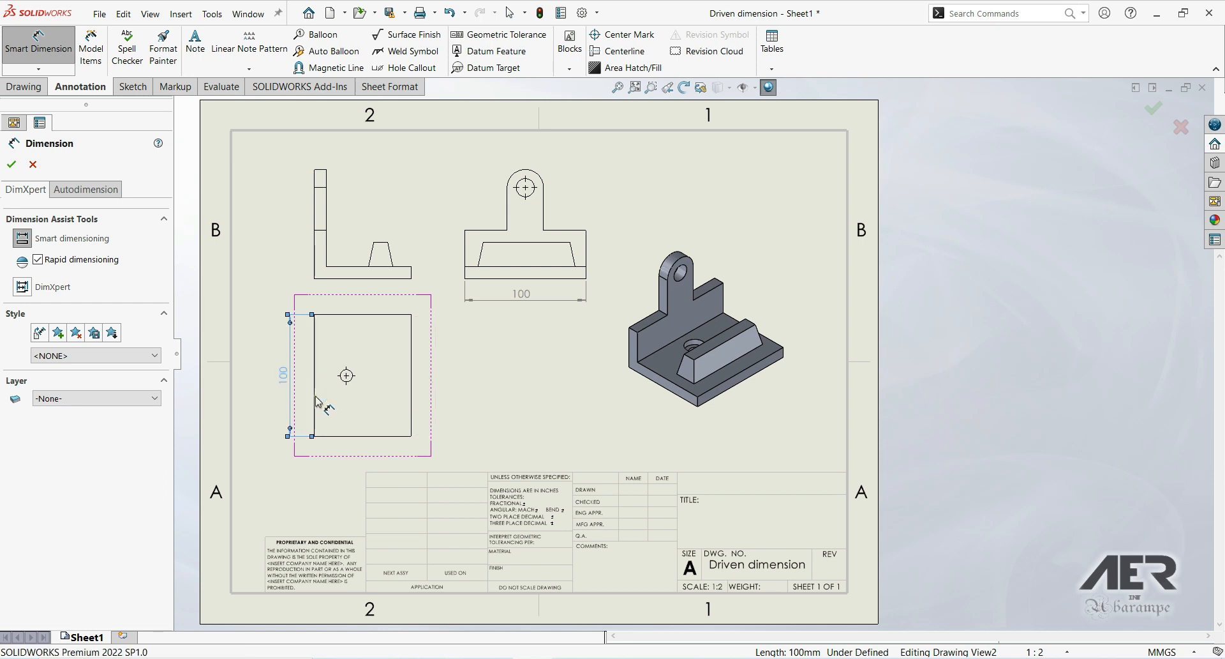
Dimension the overall height on the right of the L-shaped side view and the diameter of the lug's hole at its upper left
click(315, 224)
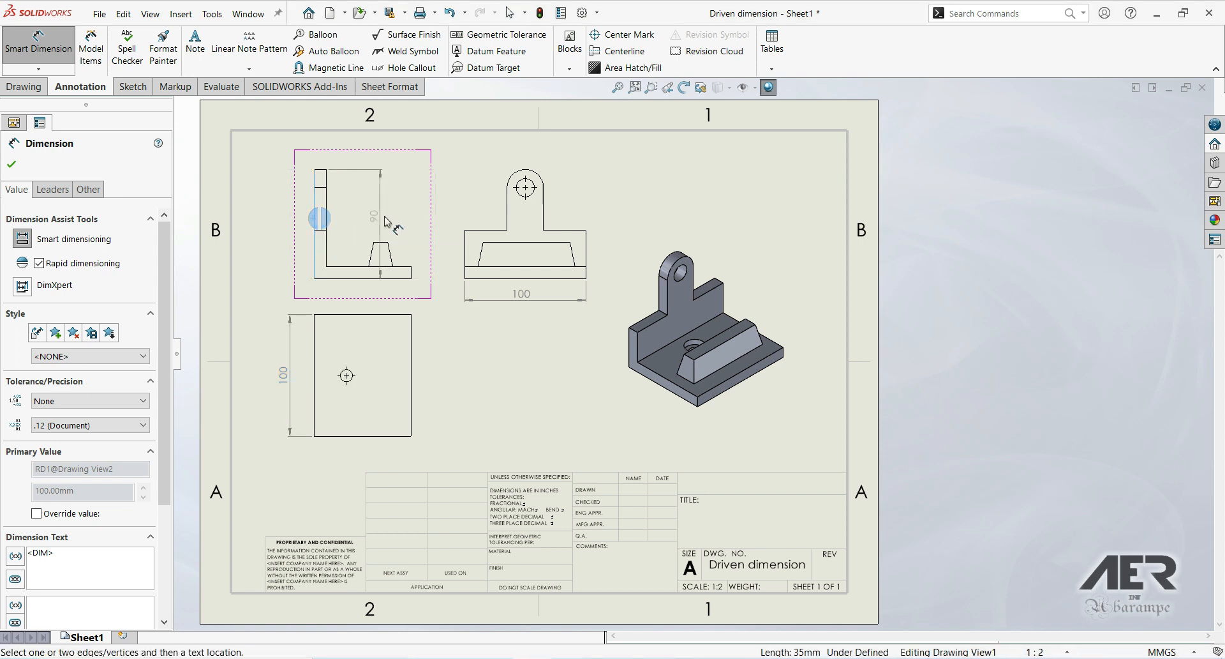
click(323, 219)
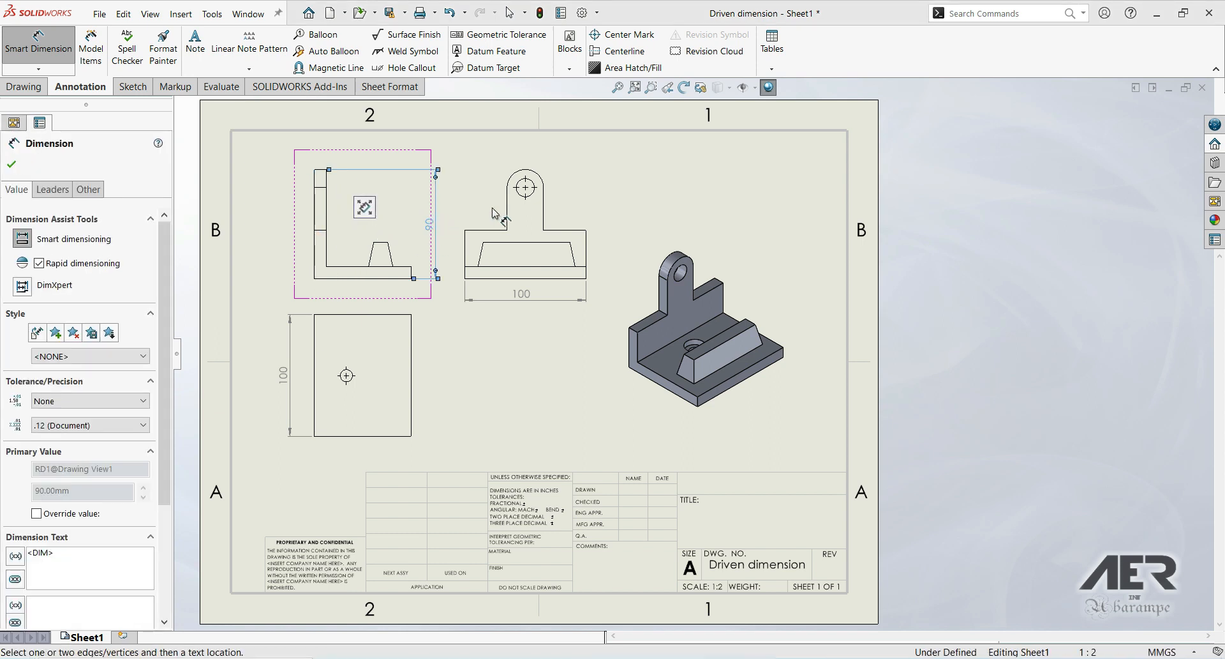
click(527, 187)
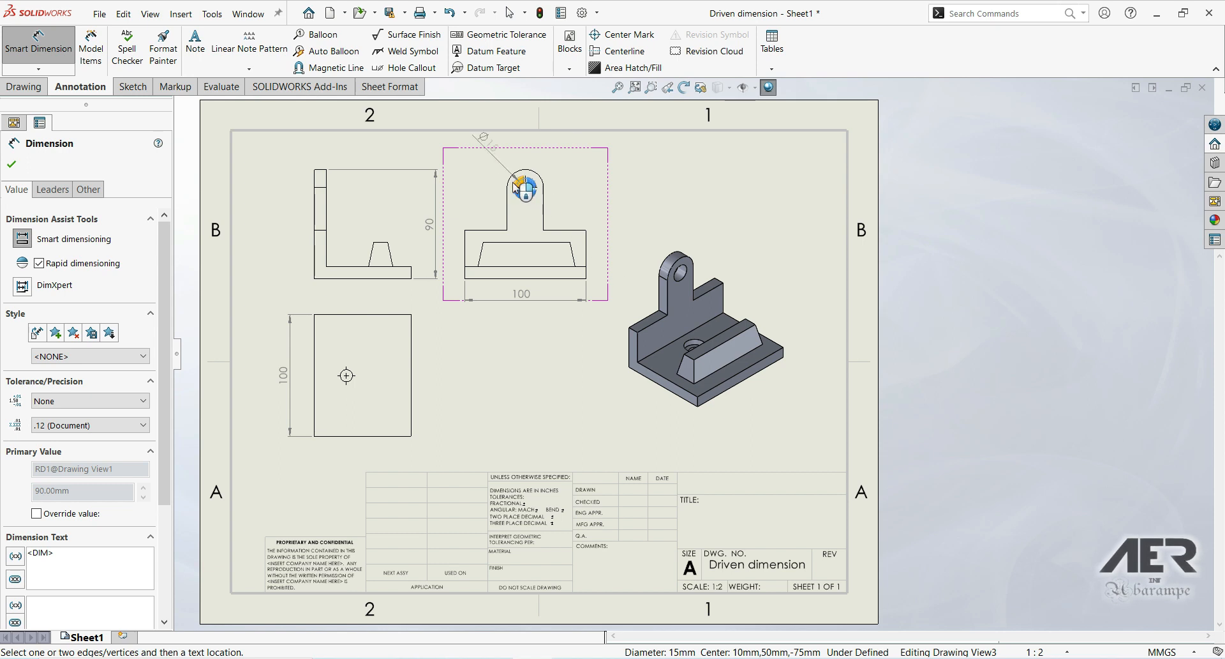
click(521, 189)
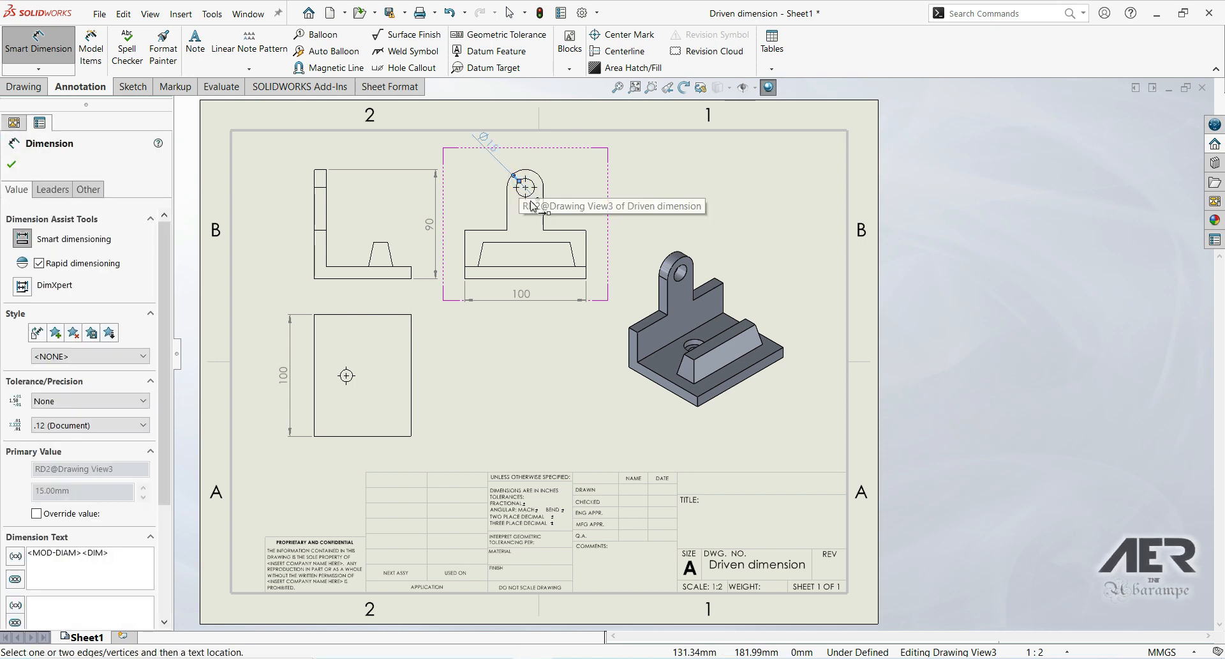
Dimension the angle between the base's top edge and the trapezoid's slanted left edge in the lug view
click(508, 268)
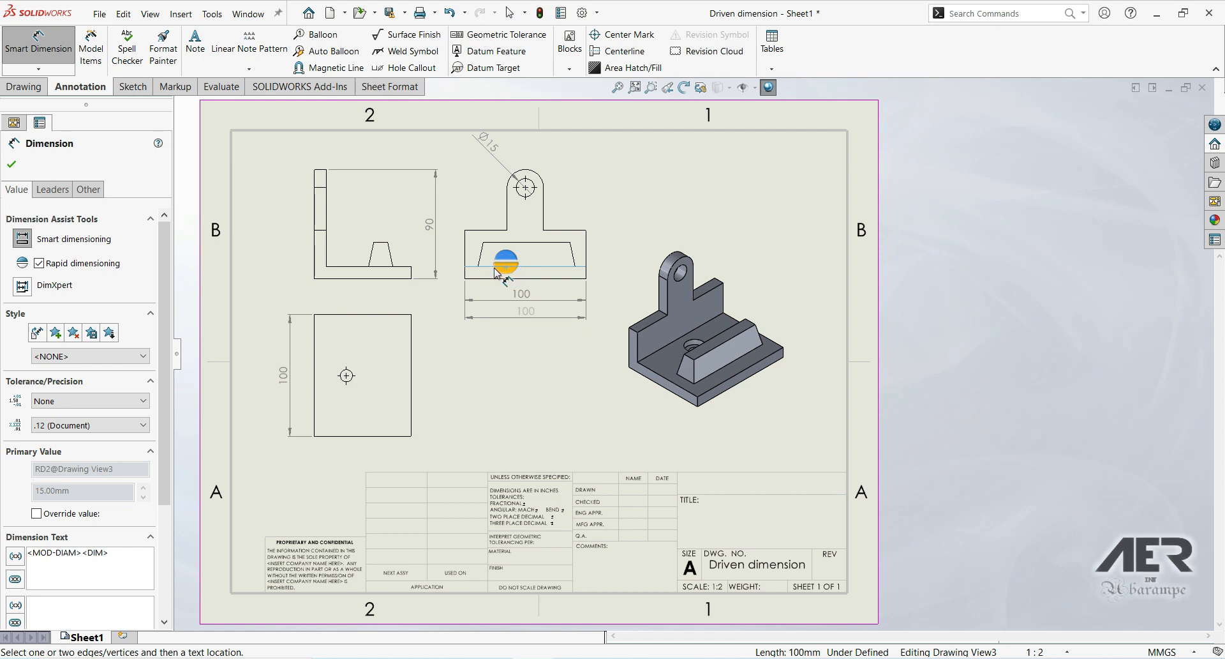
click(480, 257)
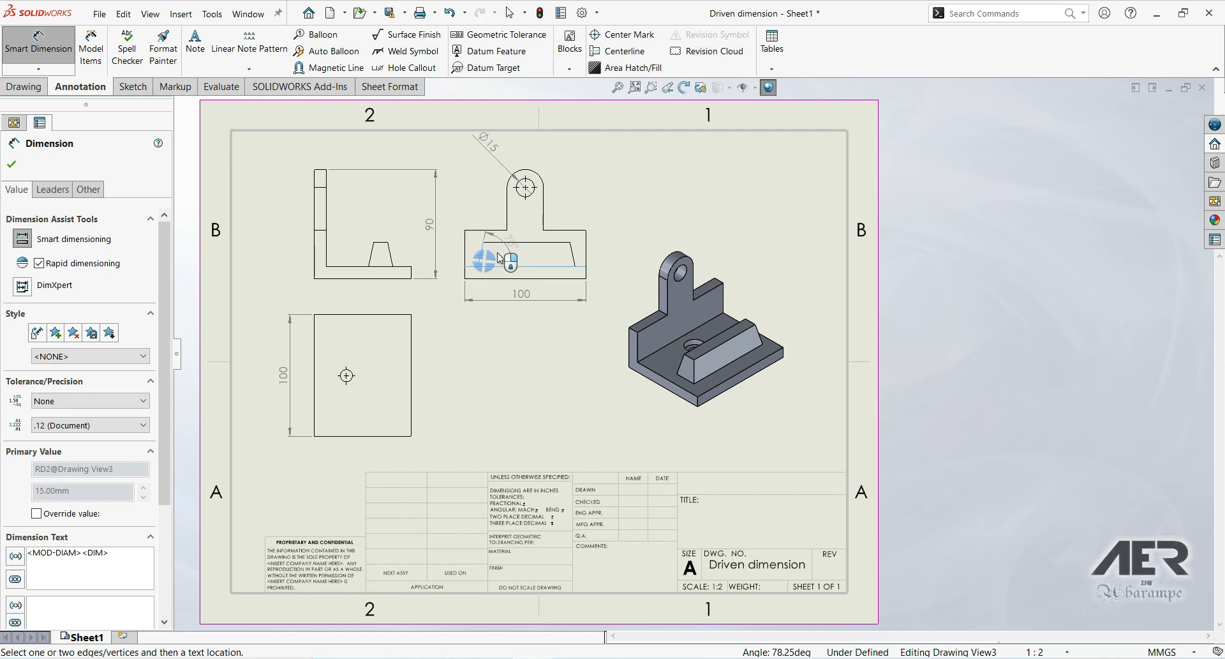
click(495, 260)
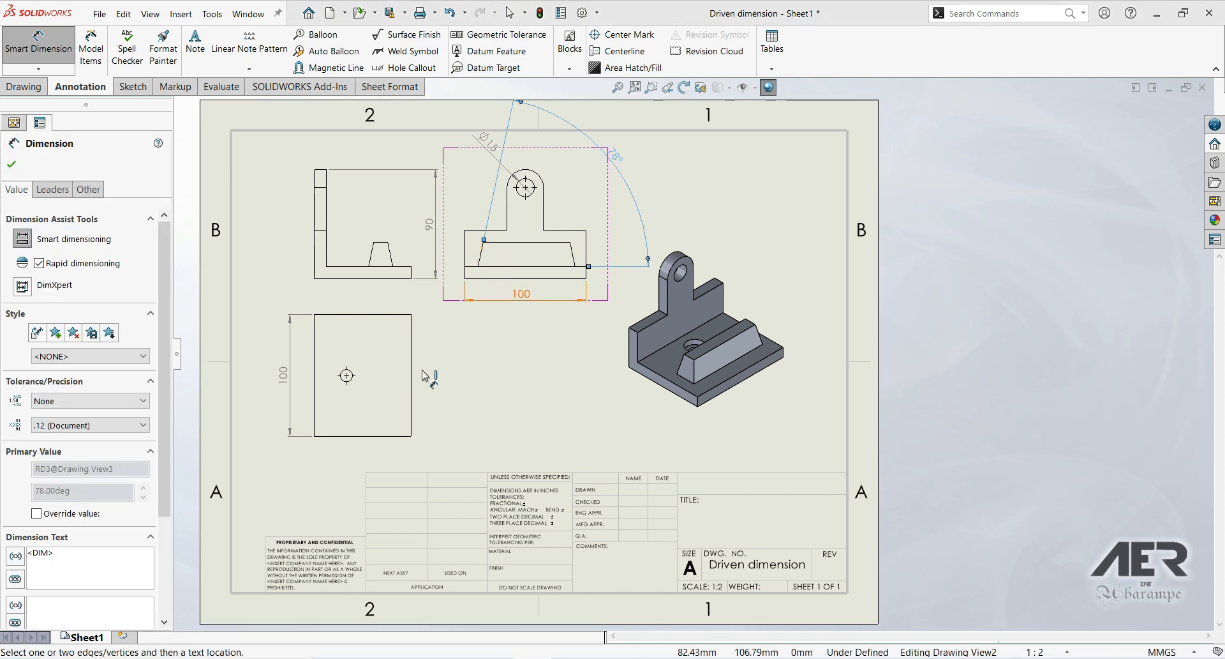
click(11, 166)
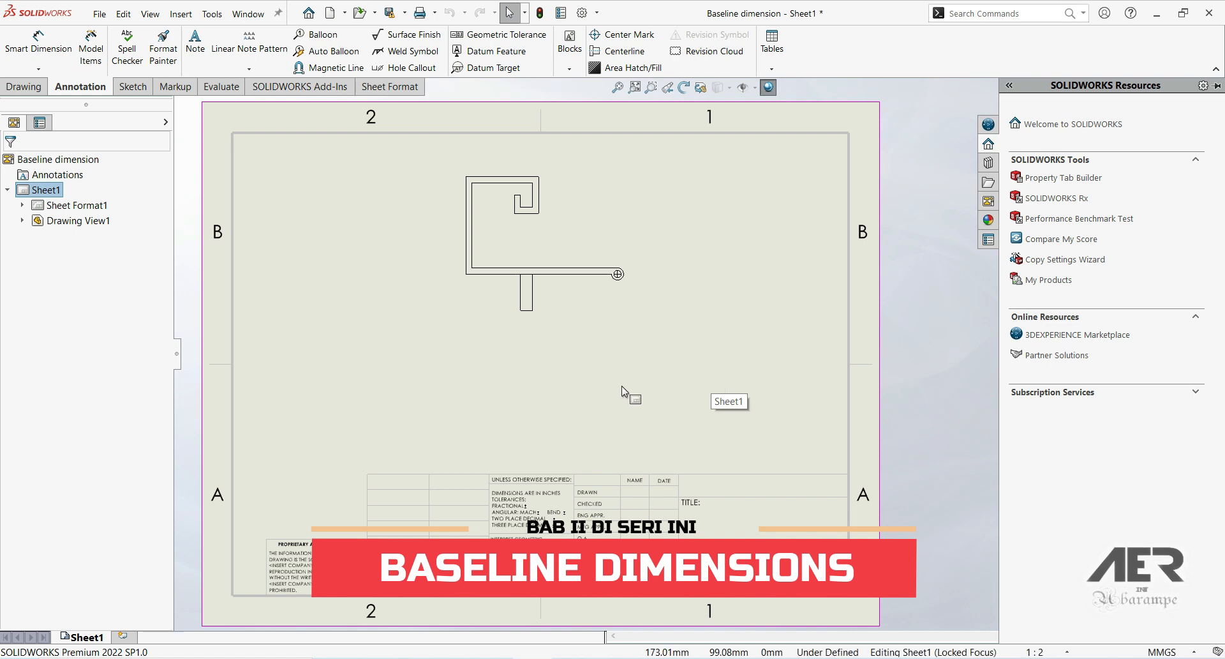
In the Baseline dimension drawing, dimension the profile's outer left edge, placing the height on the right with rapid dimensioning
scroll(644, 323, up, 2)
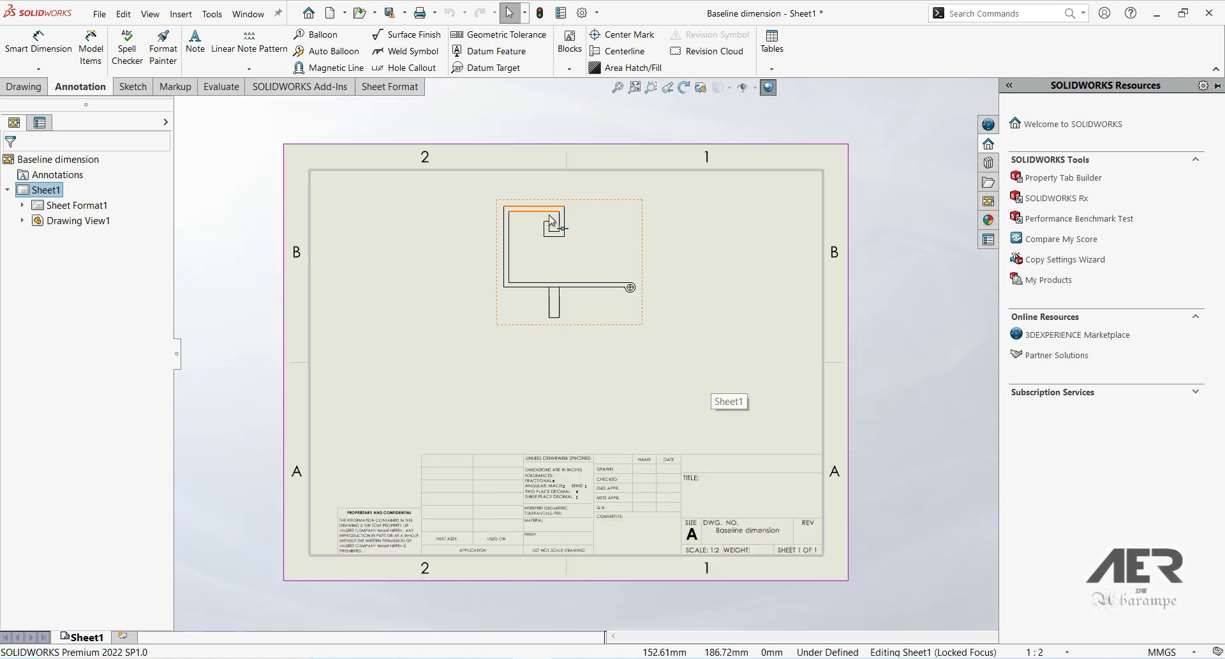
scroll(470, 202, down, 2)
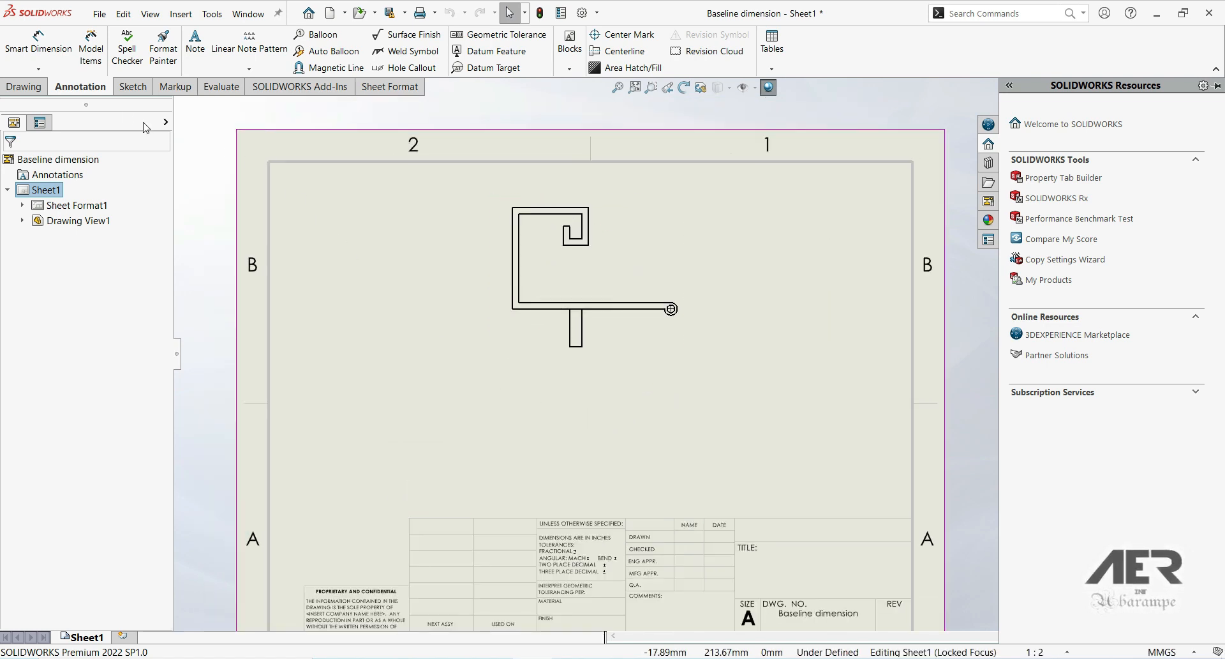
click(31, 55)
scroll(568, 265, down, 2)
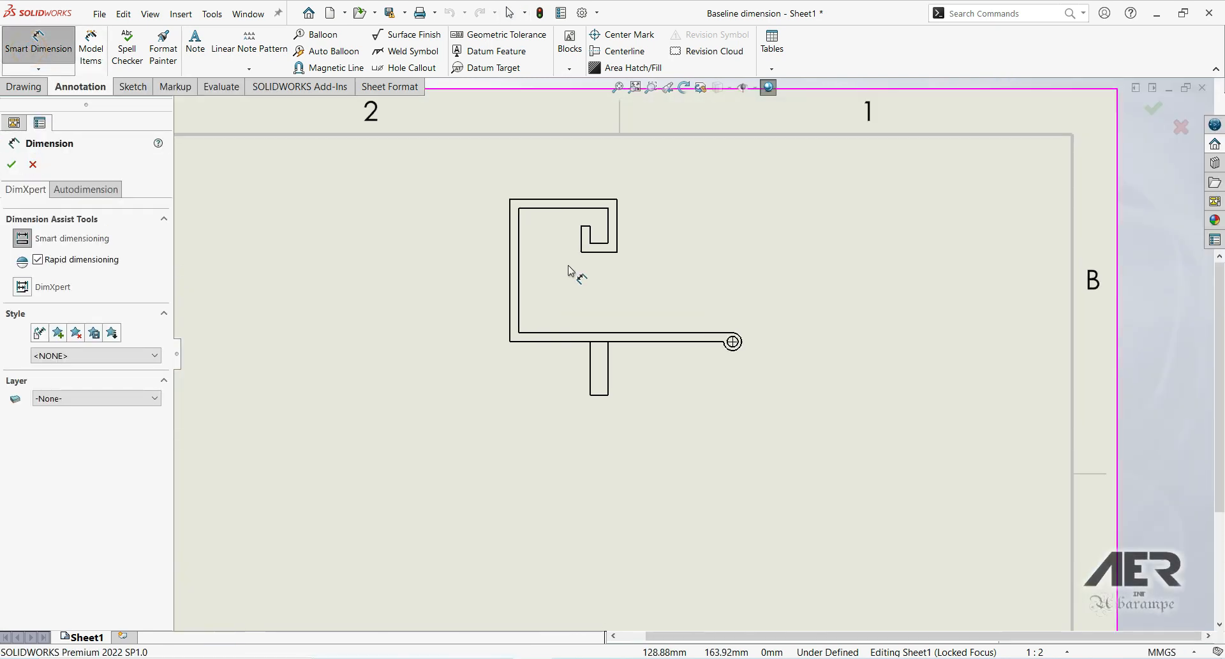
scroll(536, 284, up, 1)
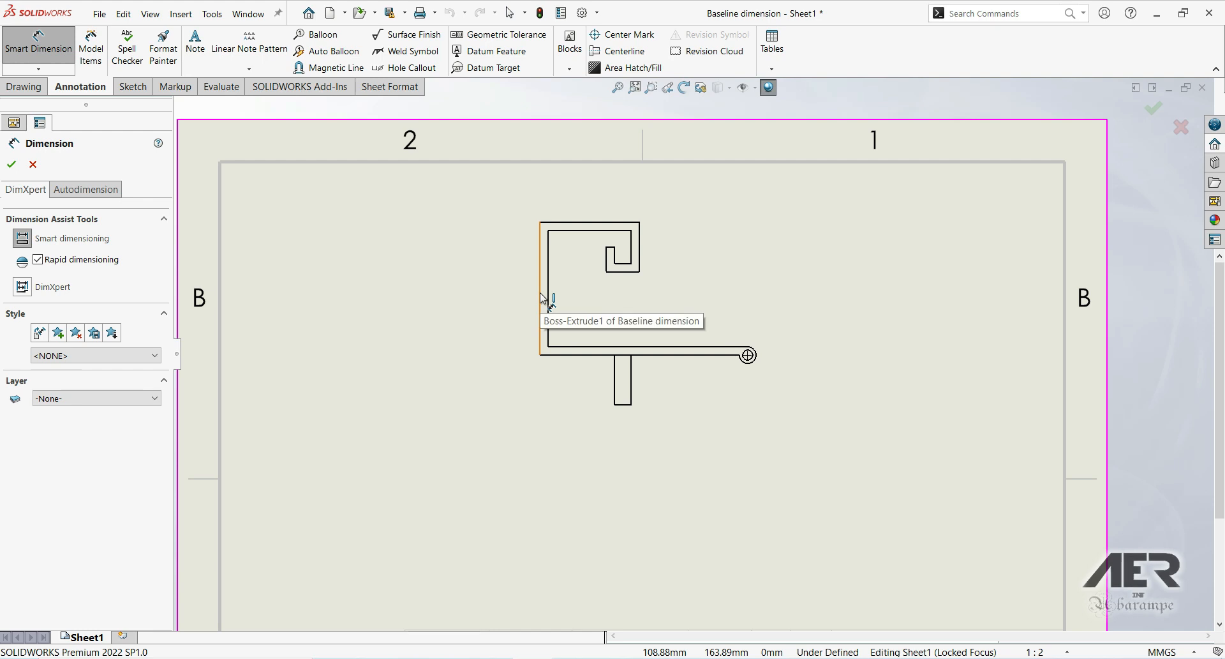
click(541, 297)
click(547, 295)
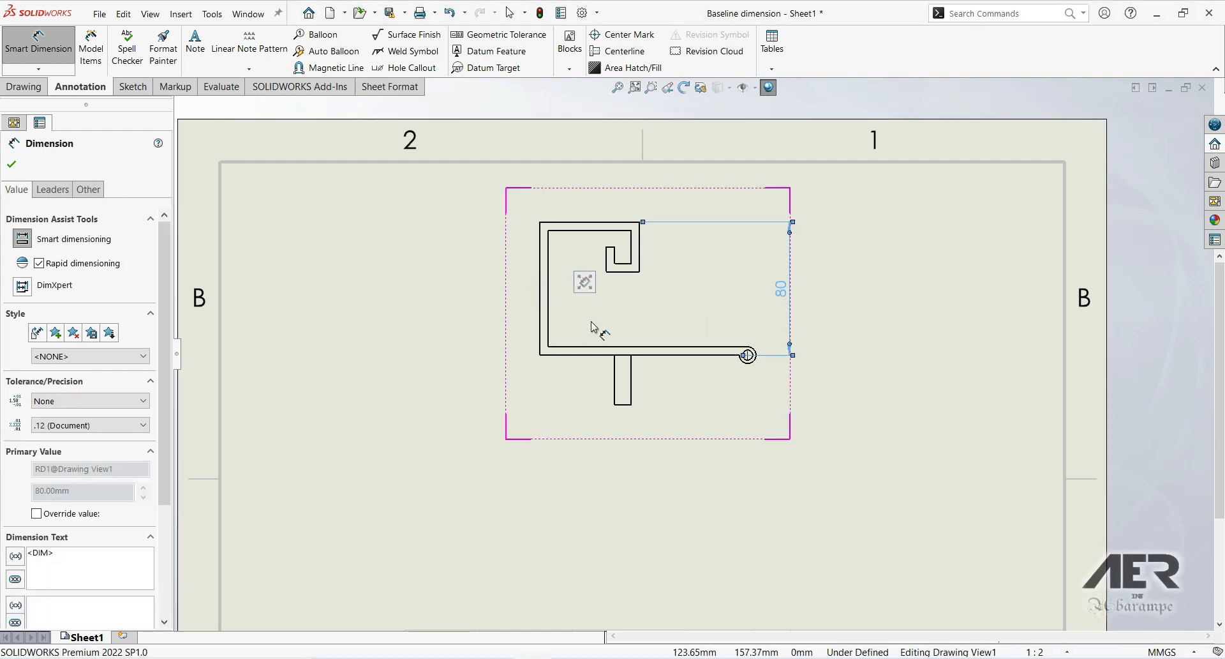
With rapid dimensioning off, dimension the left wall's thickness between its outer and inner edges, placing it below the profile
click(542, 305)
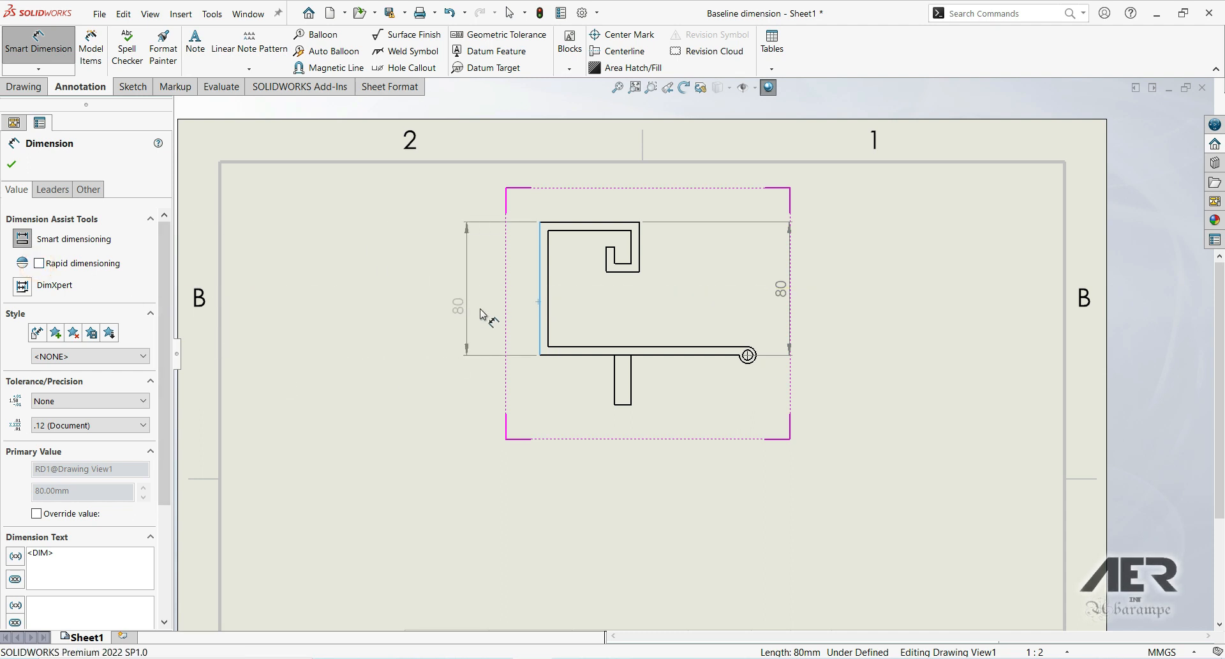
click(547, 316)
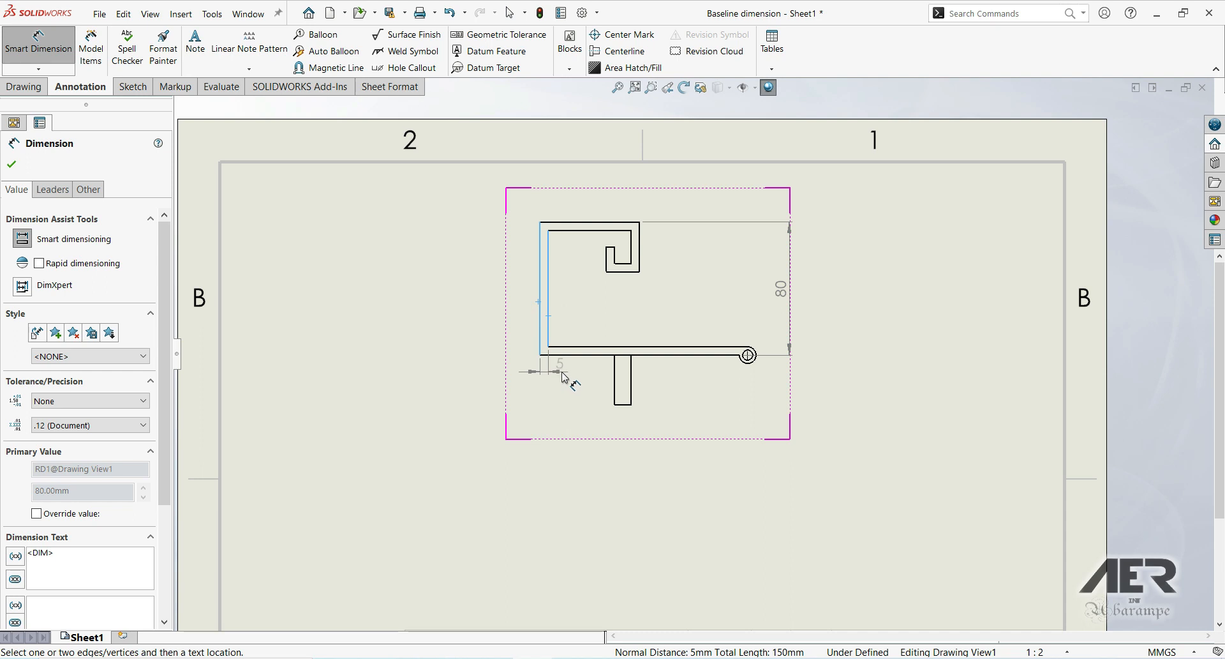
click(559, 381)
Dimension from the outer left edge to the hook's left and right outer vertical edges, stacking both dimensions below the profile
scroll(659, 320, down, 2)
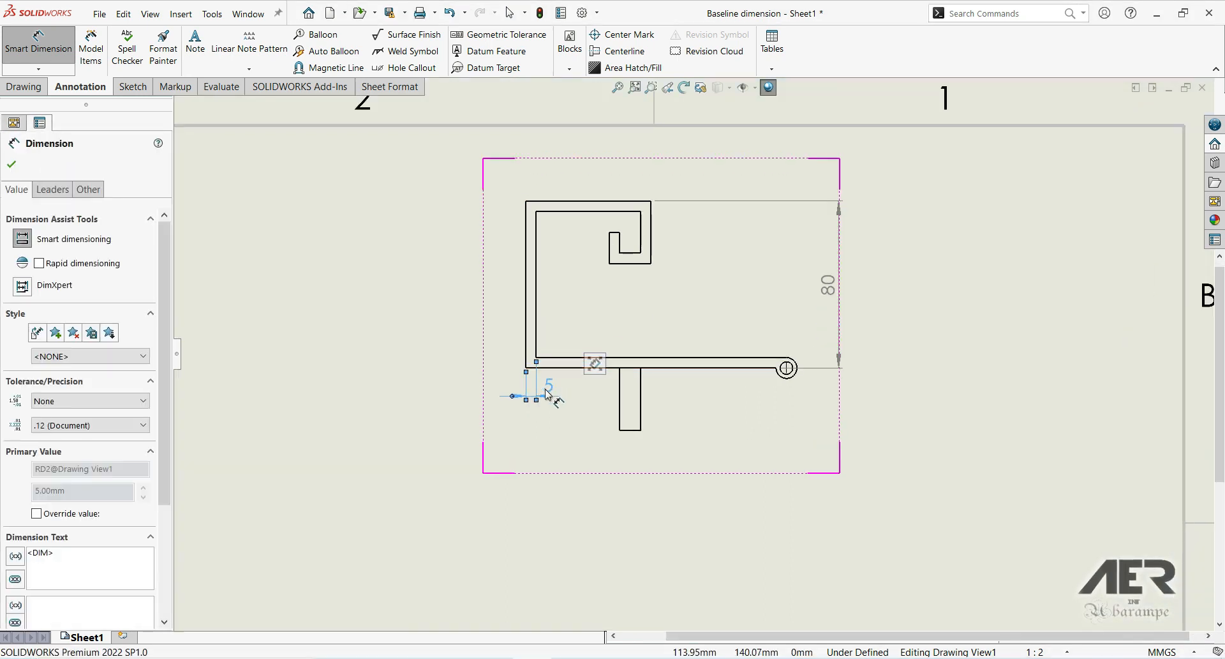
click(527, 305)
click(609, 253)
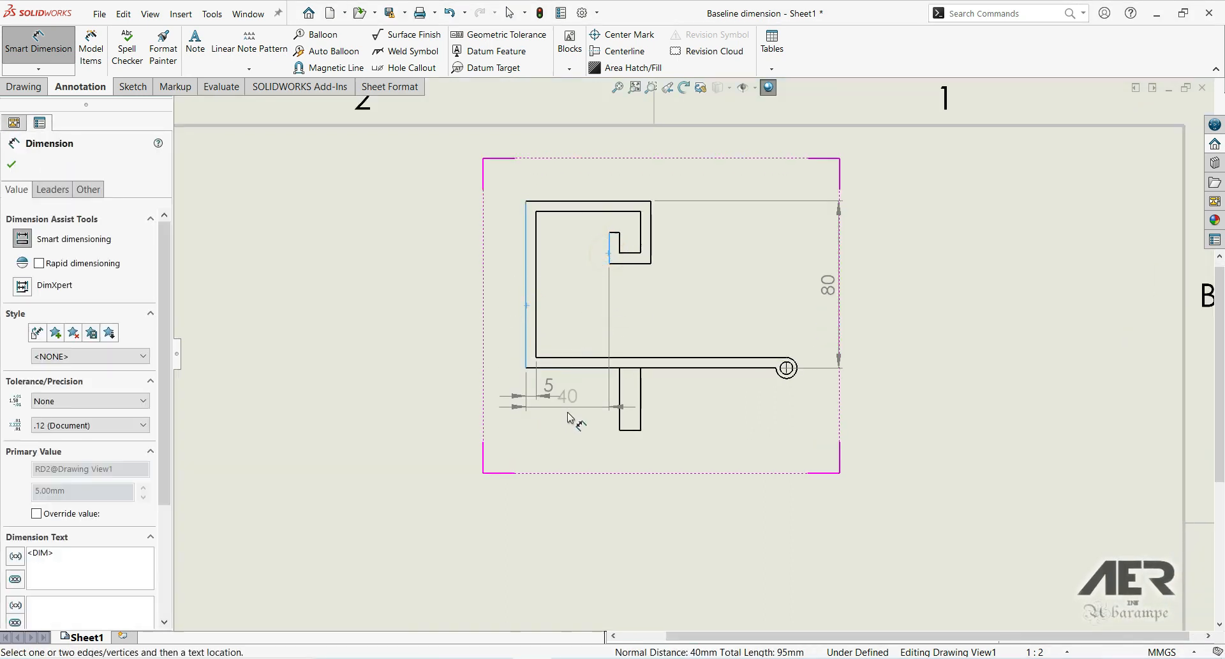
click(573, 426)
key(Return)
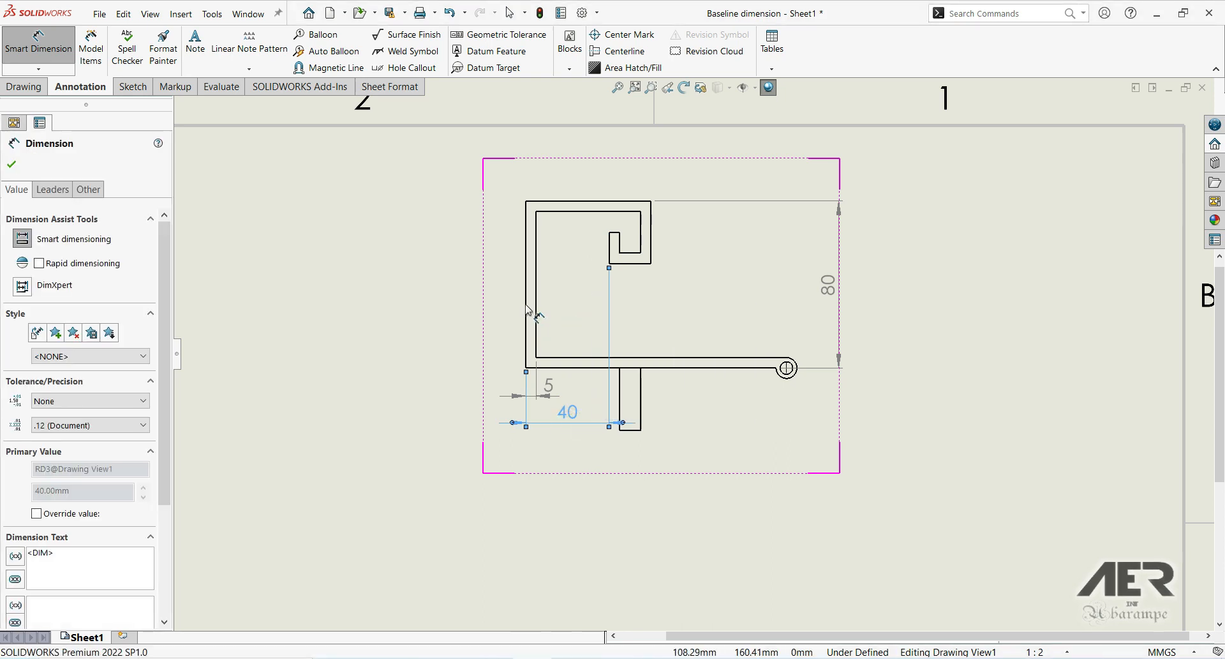
click(525, 304)
click(651, 252)
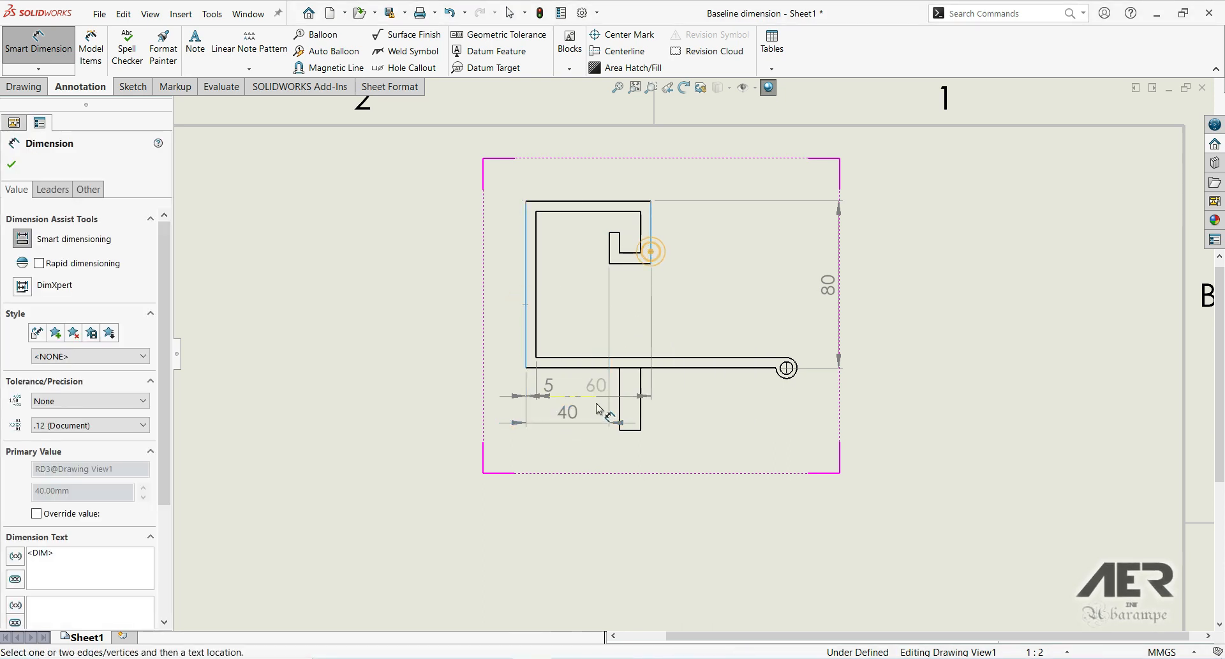
click(593, 448)
Dimension from the outer left edge to the bottom arm's end at the round eye, placing it below the other dimensions
click(525, 300)
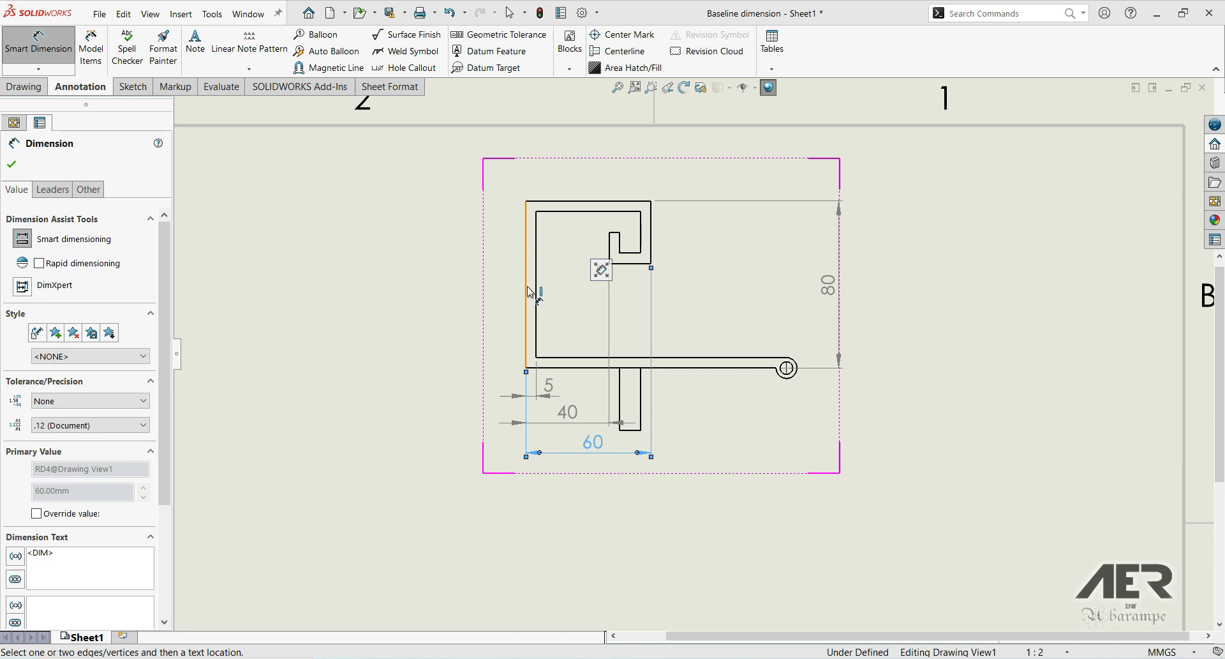
click(776, 369)
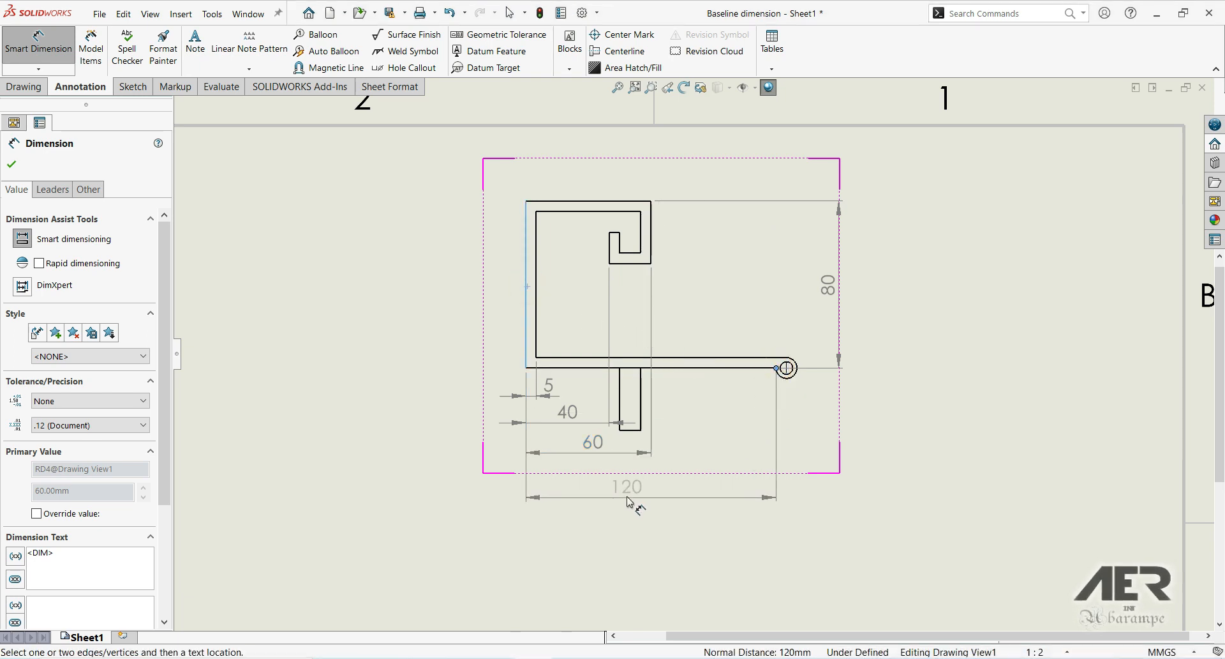
click(628, 497)
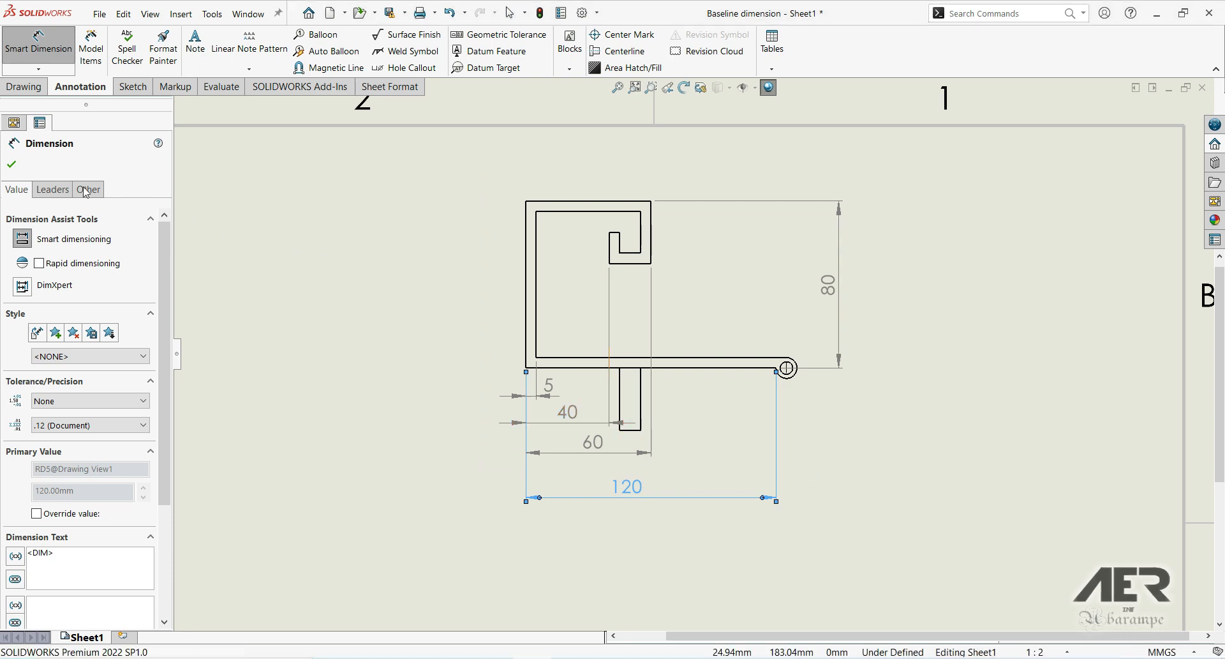
click(13, 165)
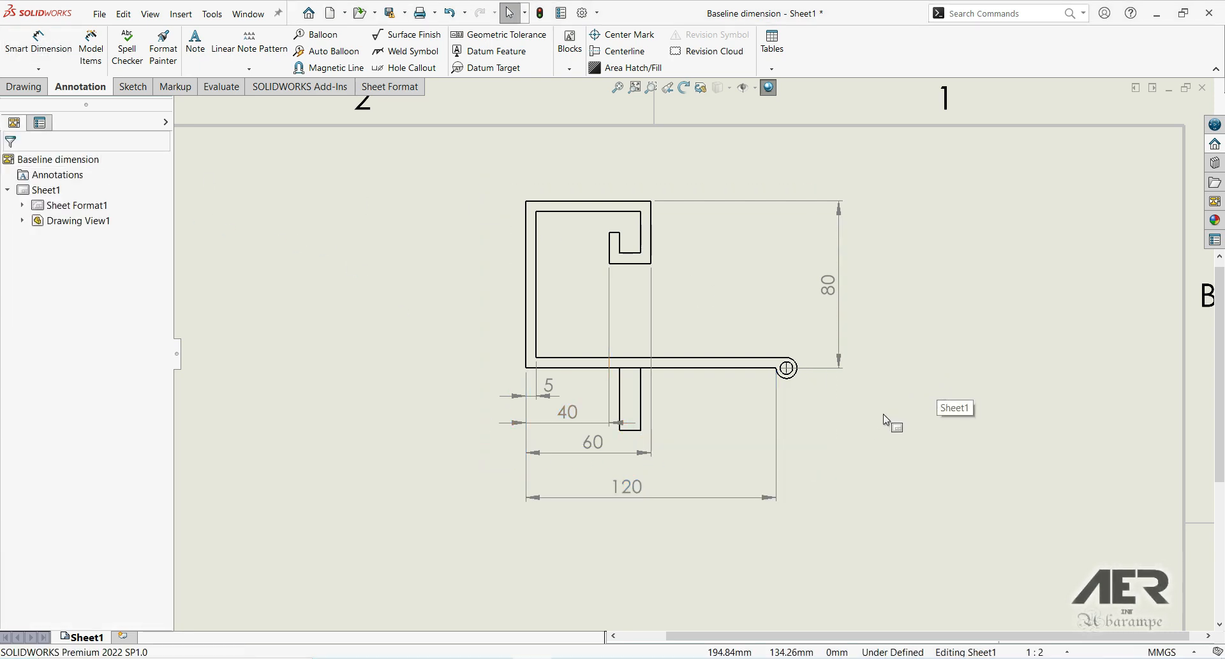
Delete all the dimensions and the eye's center mark from the profile view
middle_drag(836, 447, 843, 413)
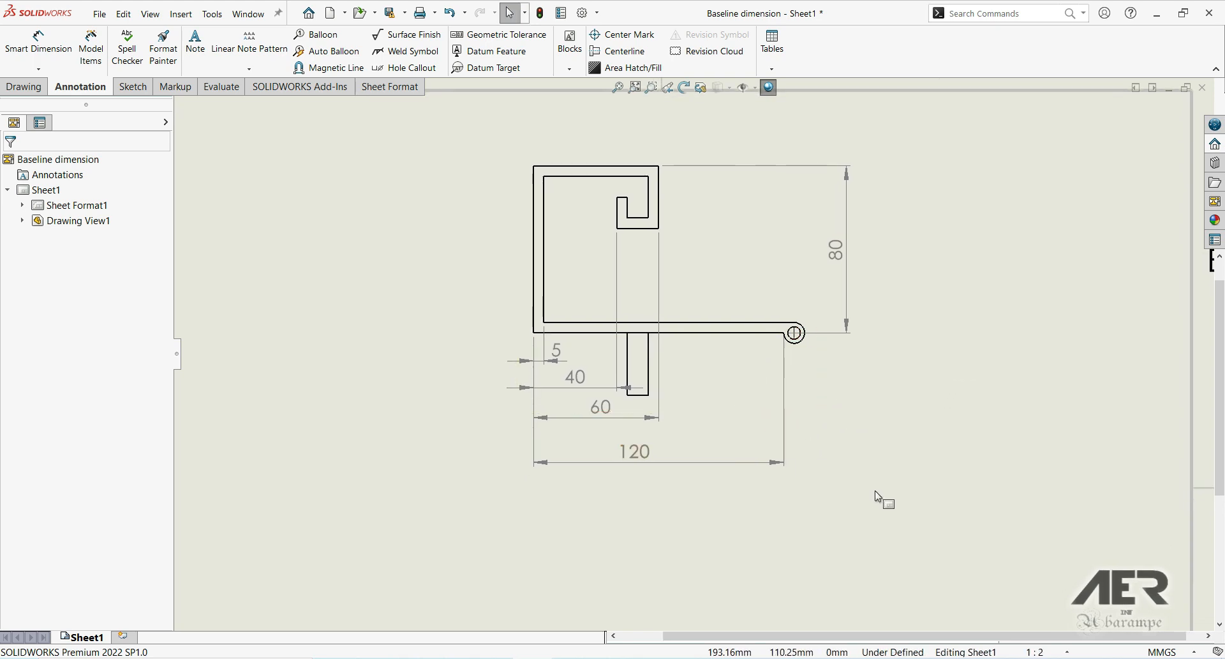
mouse_move(445, 126)
mouse_down()
mouse_move(772, 450)
mouse_move(963, 570)
mouse_move(941, 575)
mouse_up()
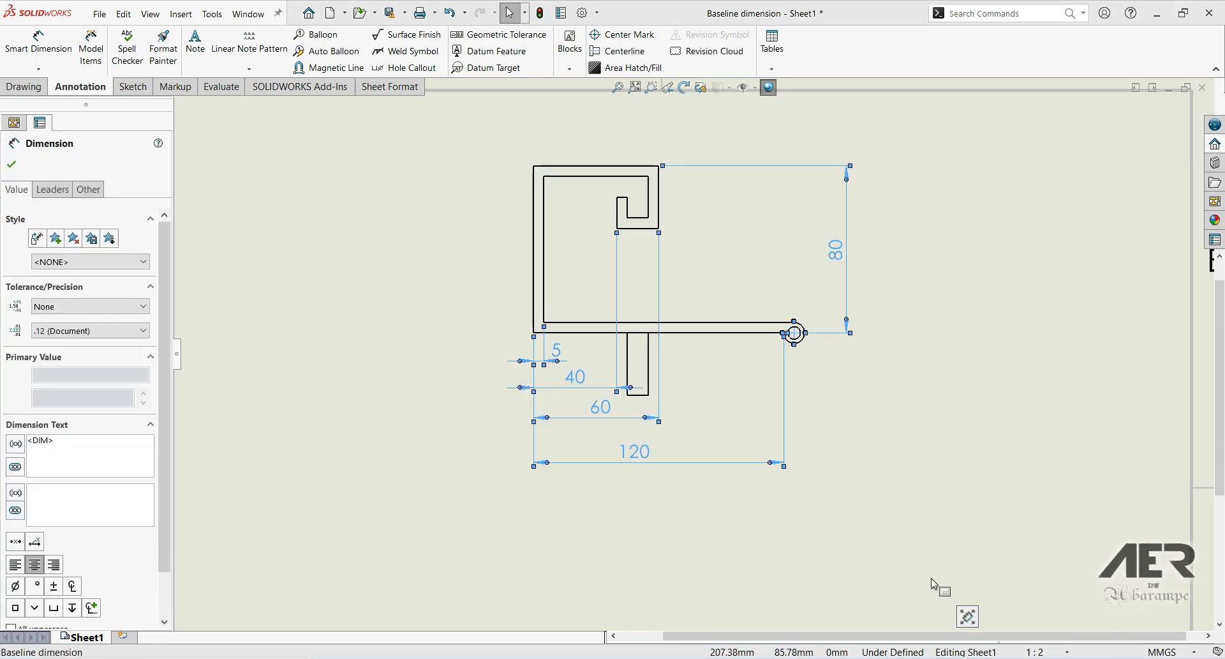
key(Delete)
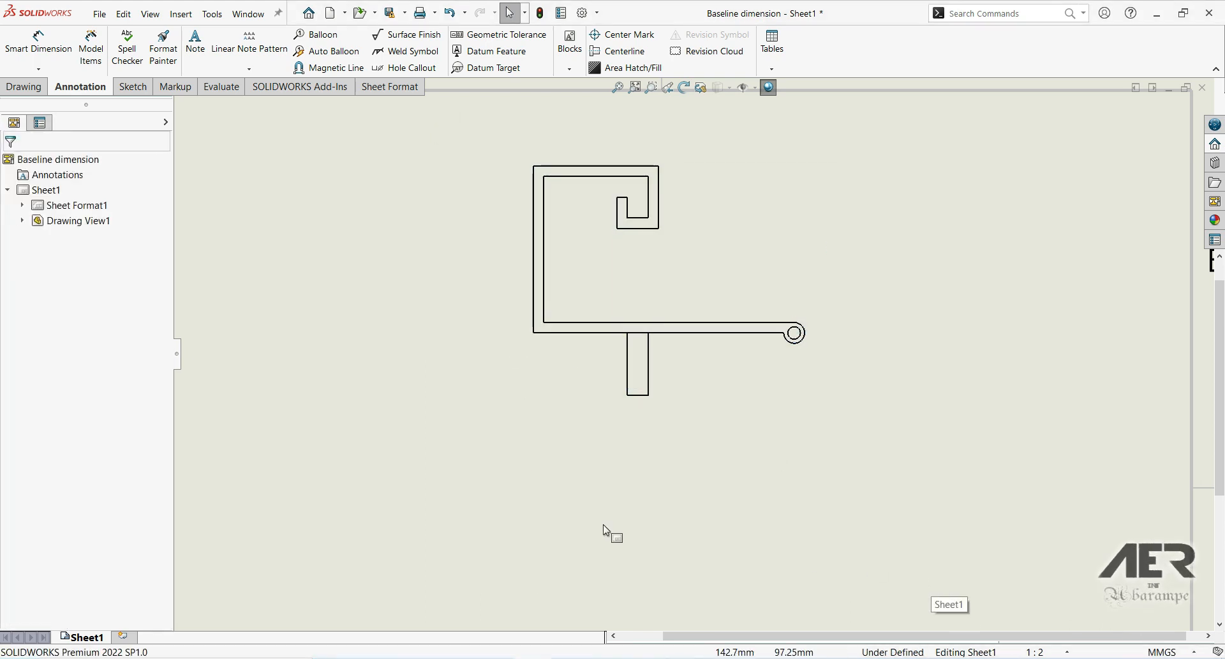
Create baseline dimensions from the outer left edge to the wall's inner edge, the hook's left outer edge and its right inner edge
click(35, 38)
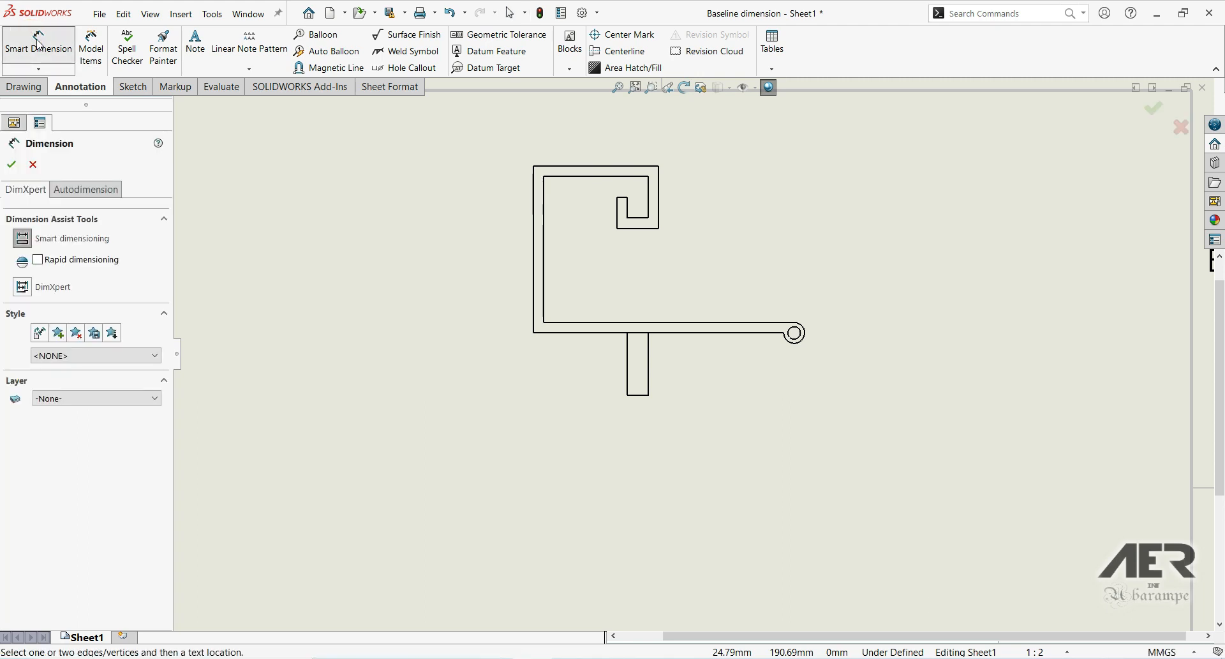
click(40, 70)
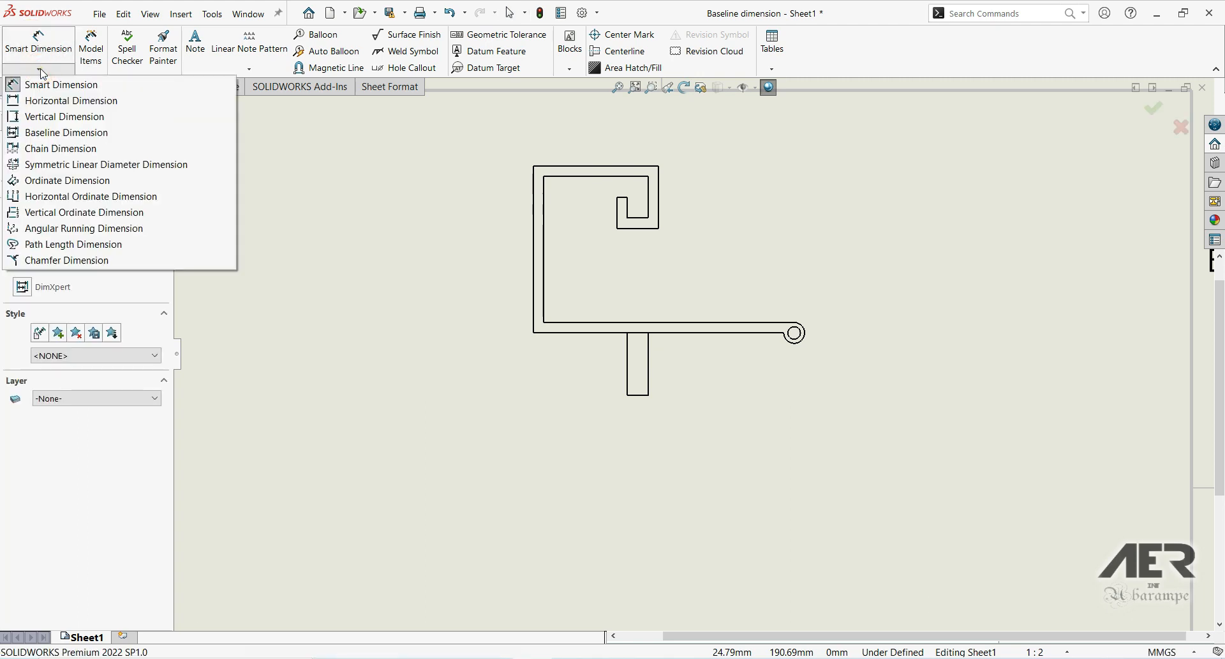
click(38, 135)
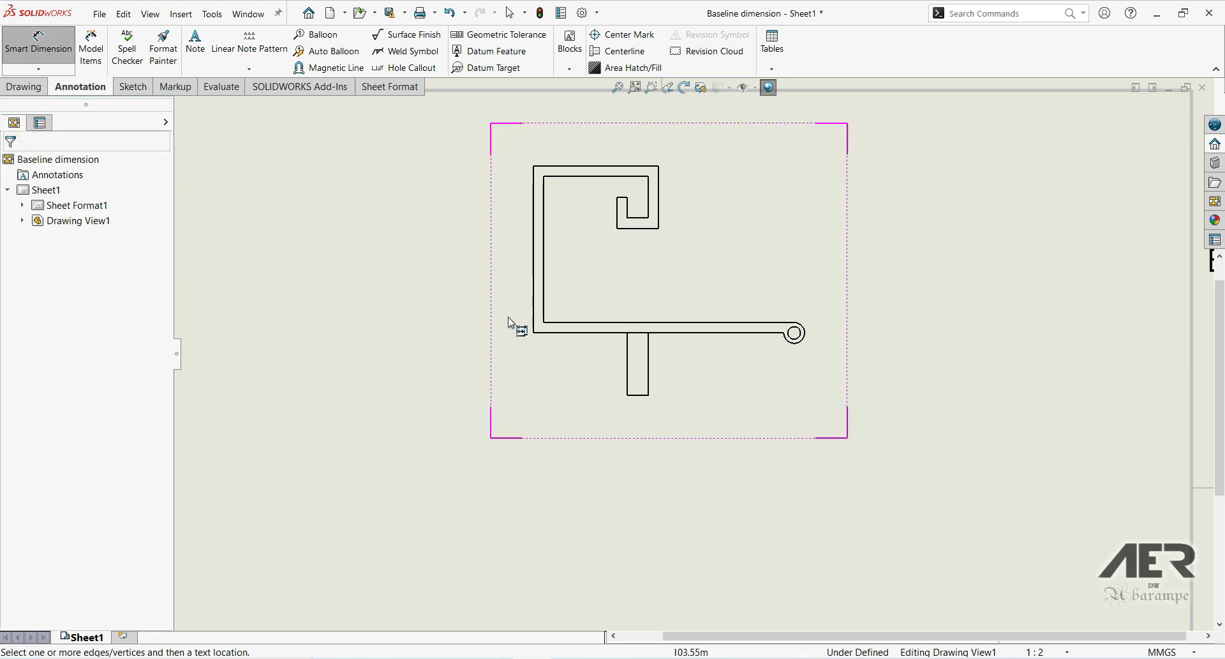
click(535, 283)
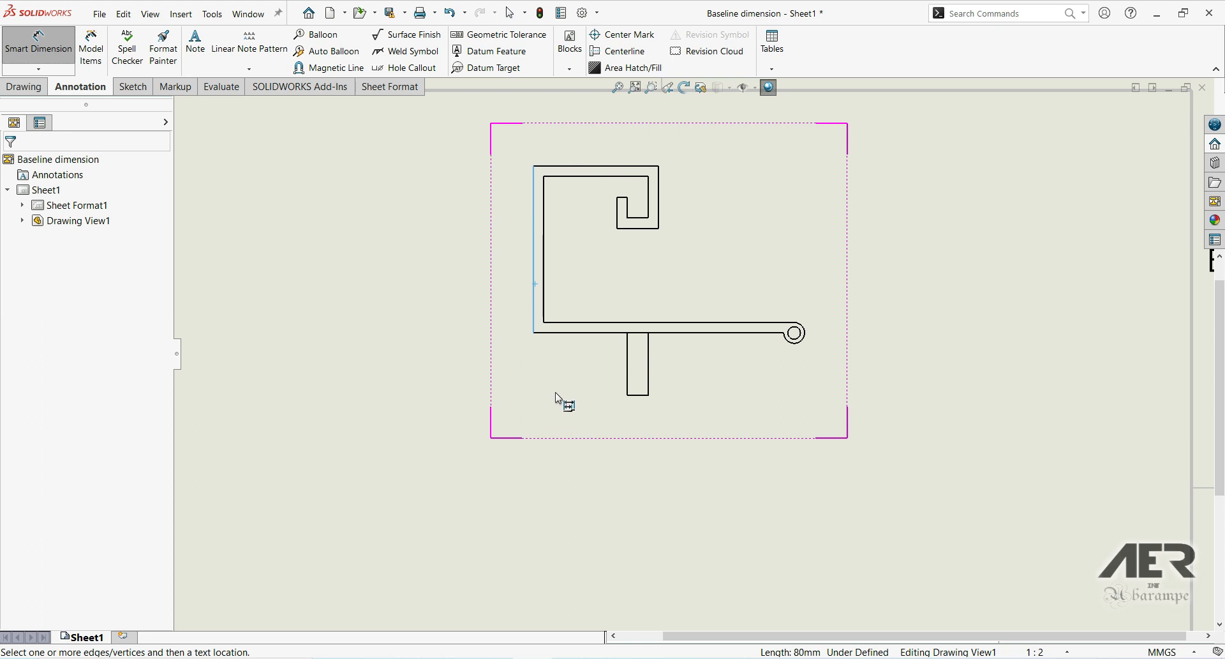
click(547, 279)
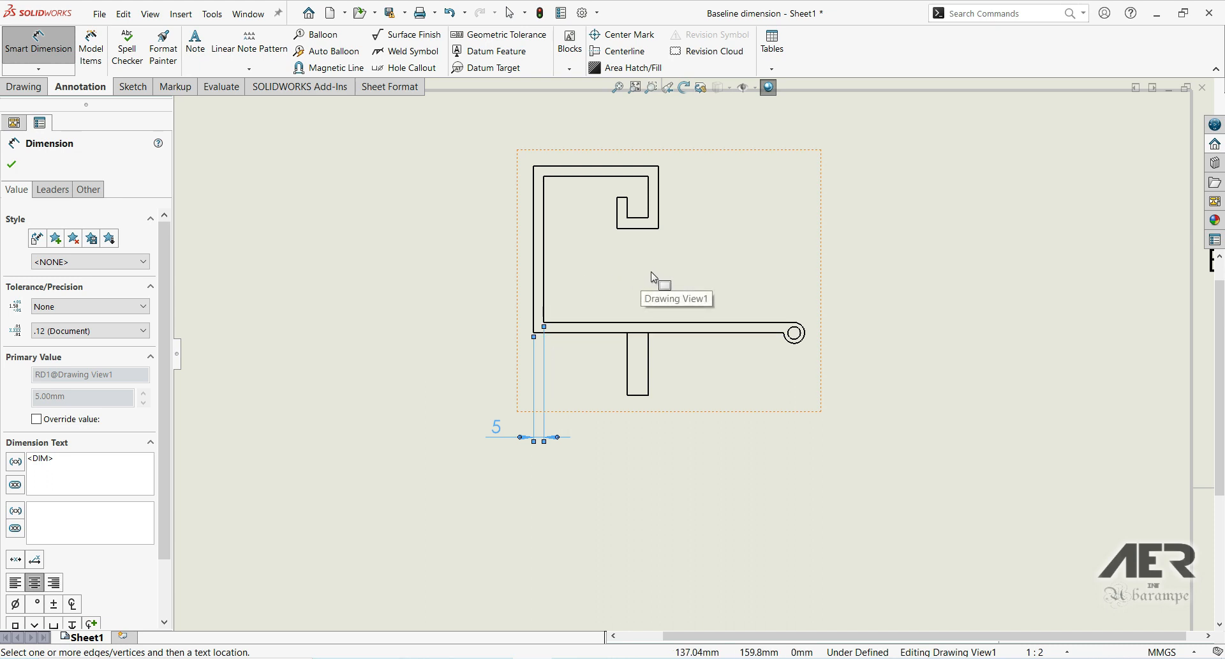
click(618, 221)
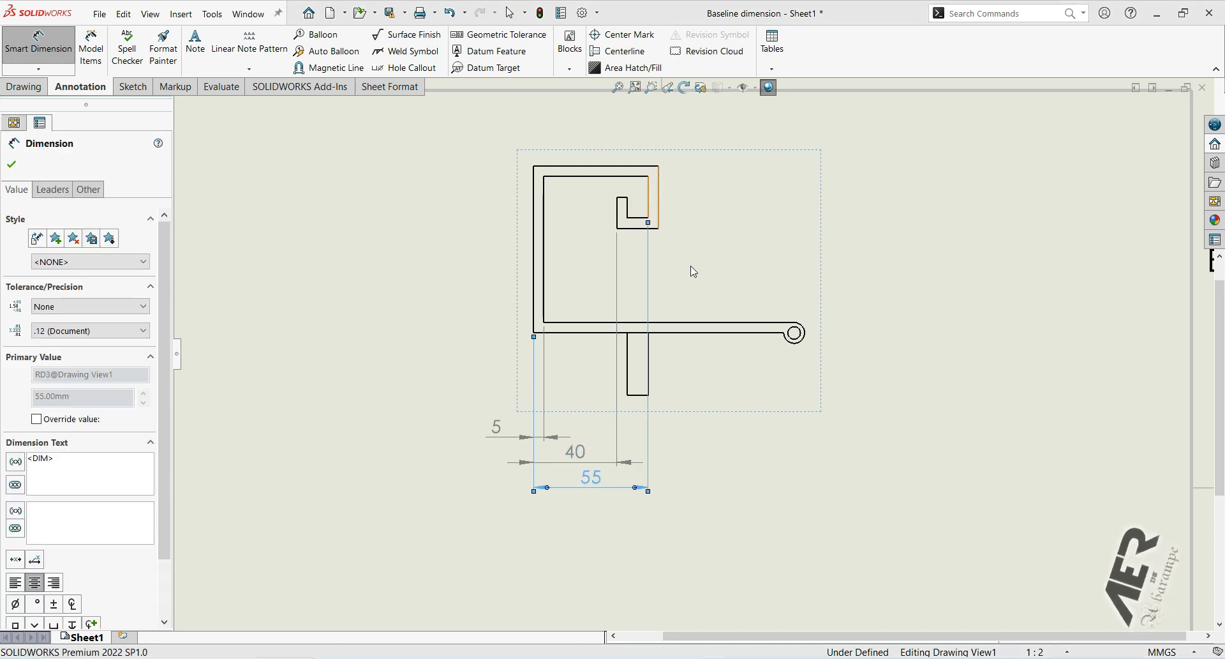
Extend the baseline dimensions to the bottom arm's end at the eye and to the eye's center, then finish the command
click(786, 336)
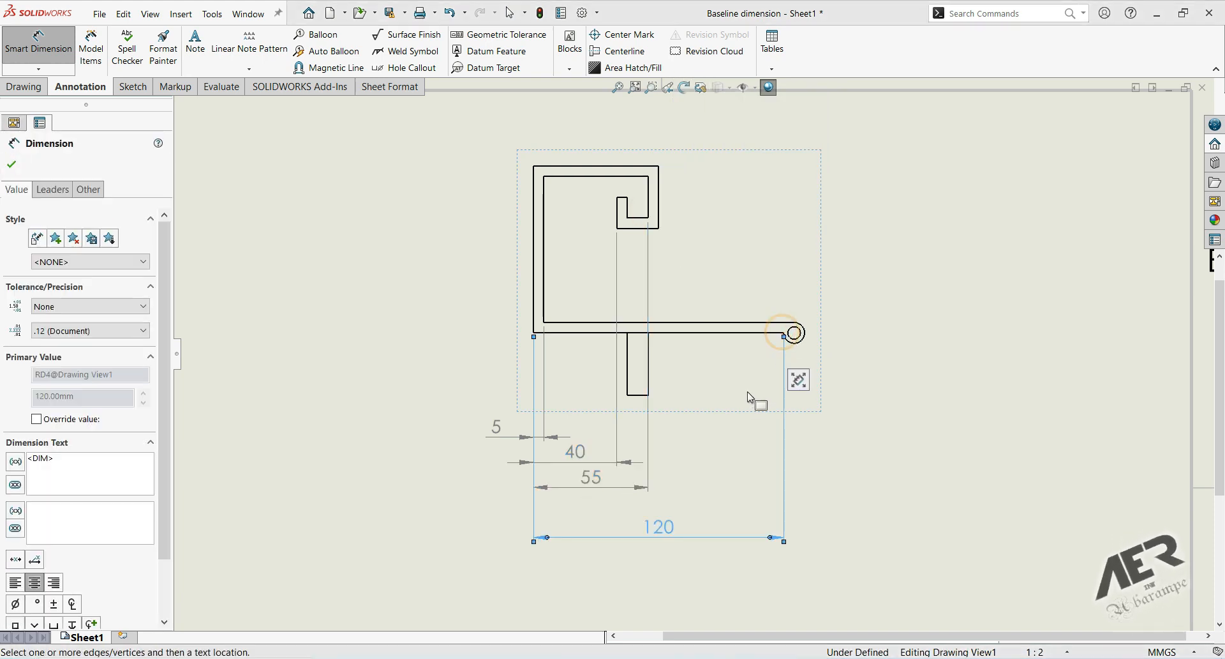
click(796, 339)
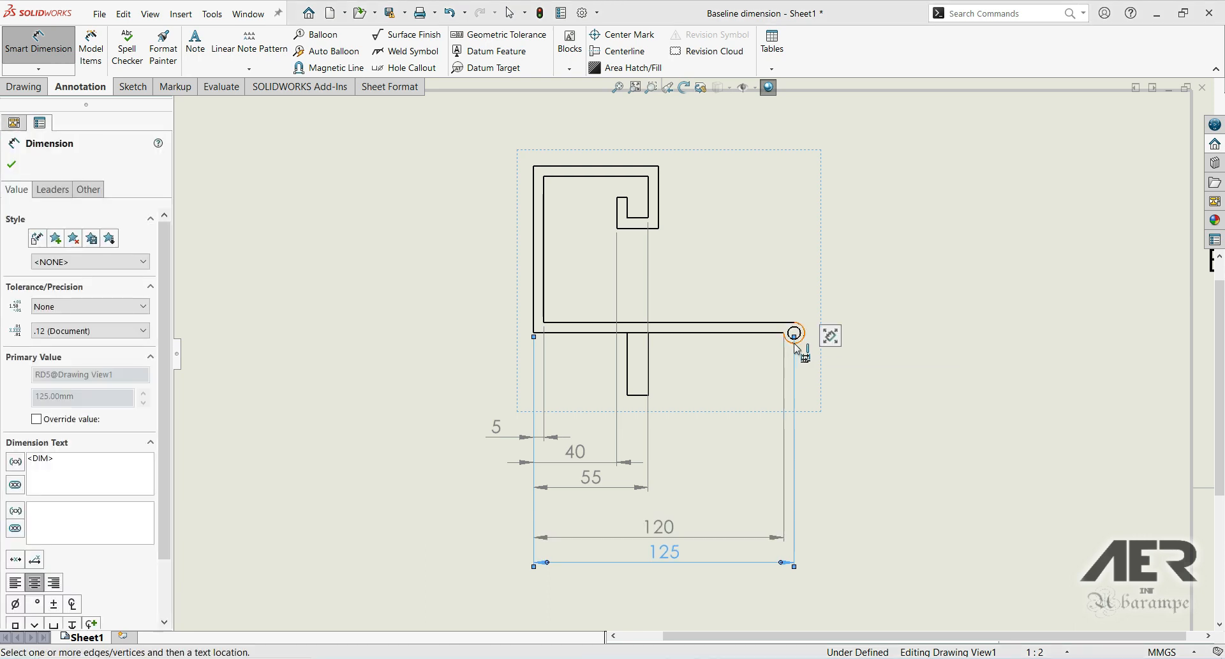
scroll(795, 348, down, 6)
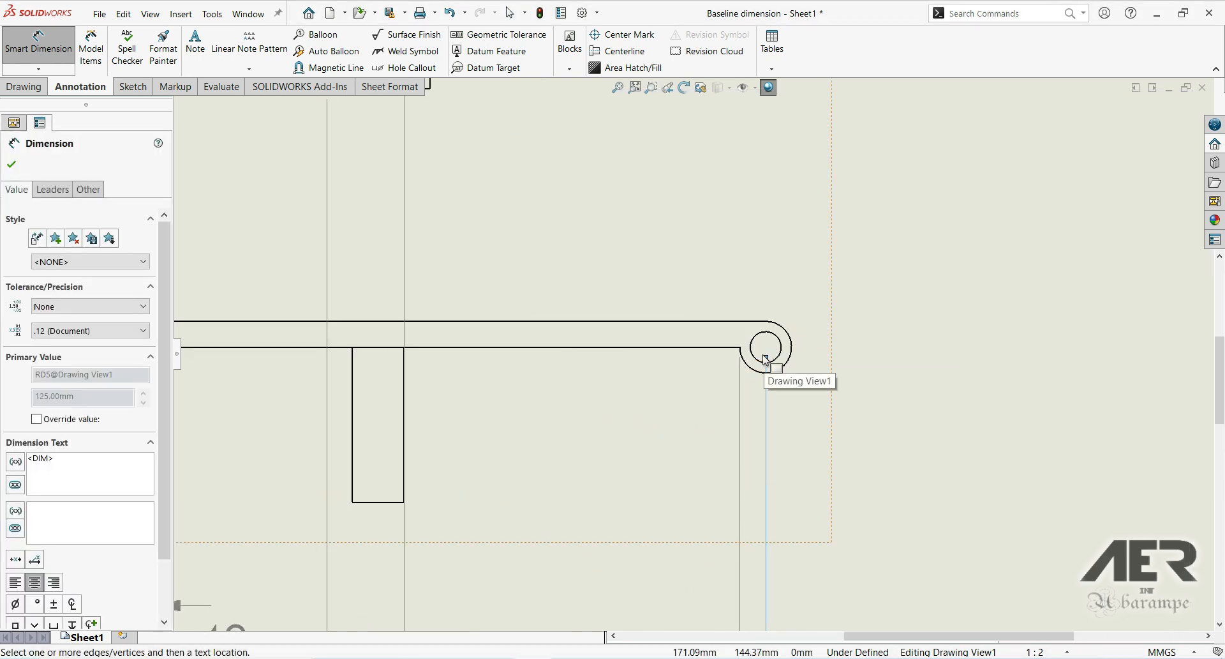
scroll(763, 350, up, 3)
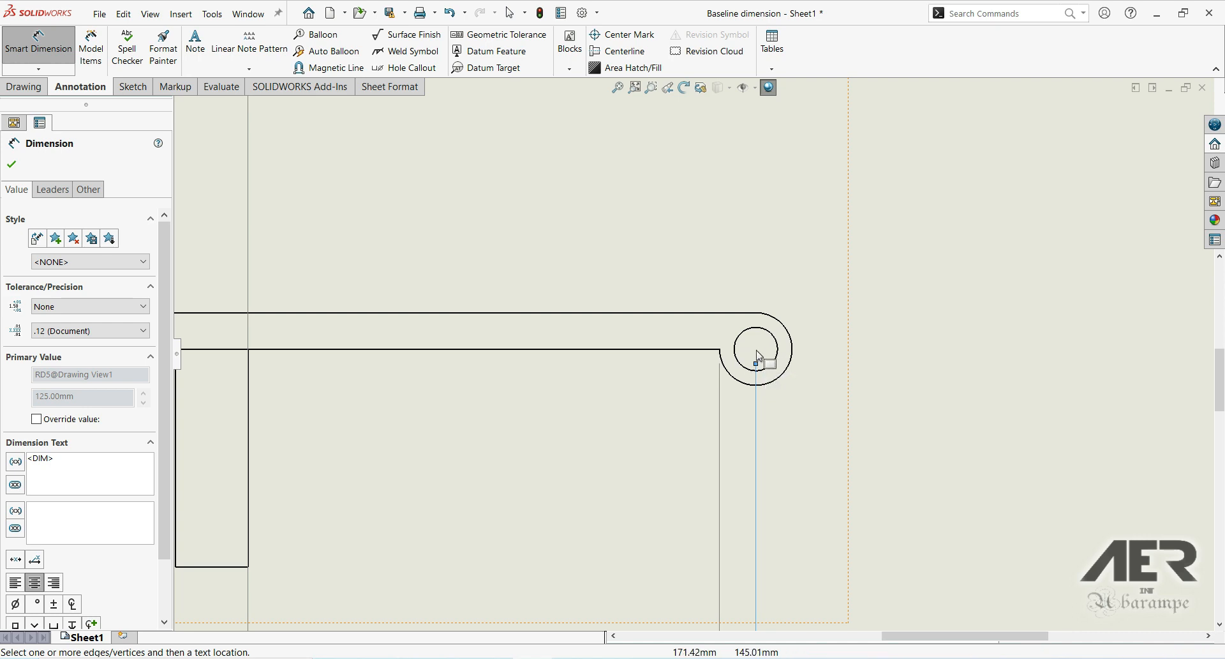
scroll(530, 408, up, 3)
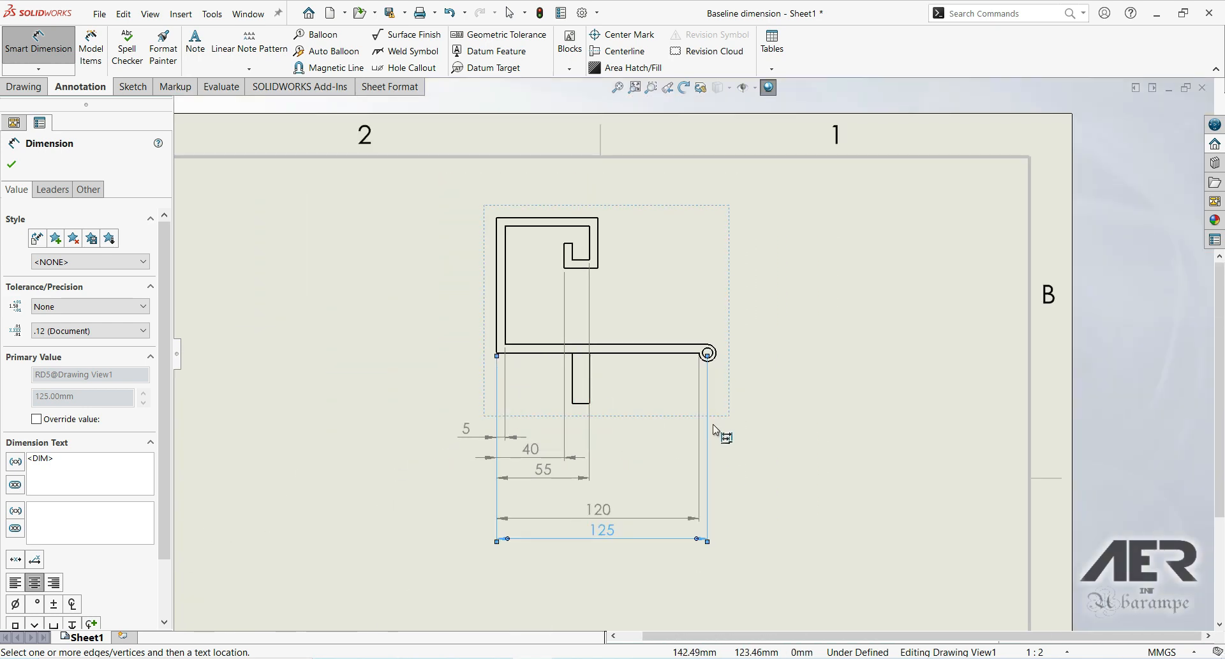
scroll(653, 311, down, 1)
scroll(659, 418, up, 1)
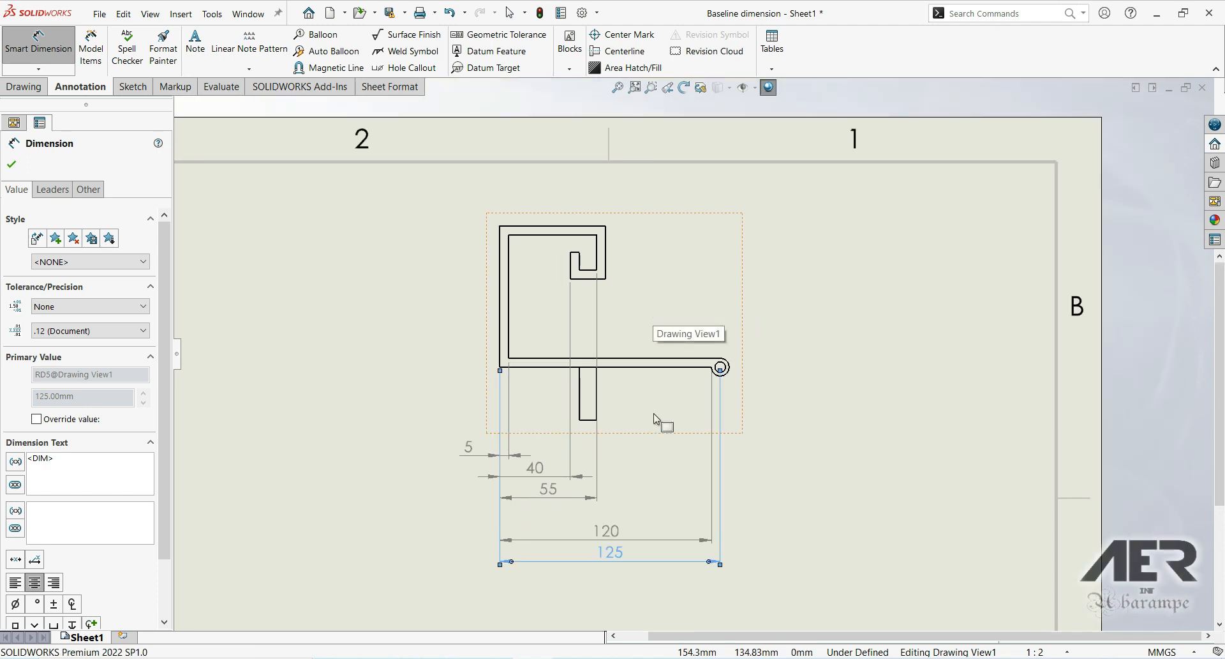
scroll(663, 418, down, 1)
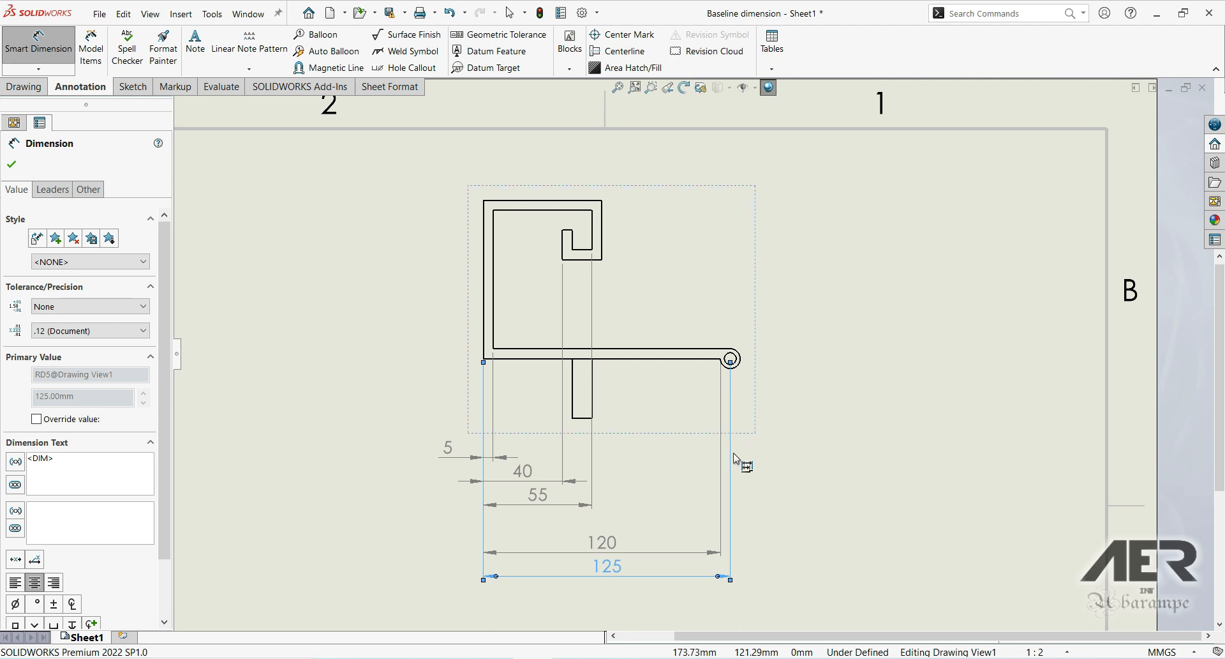
click(13, 165)
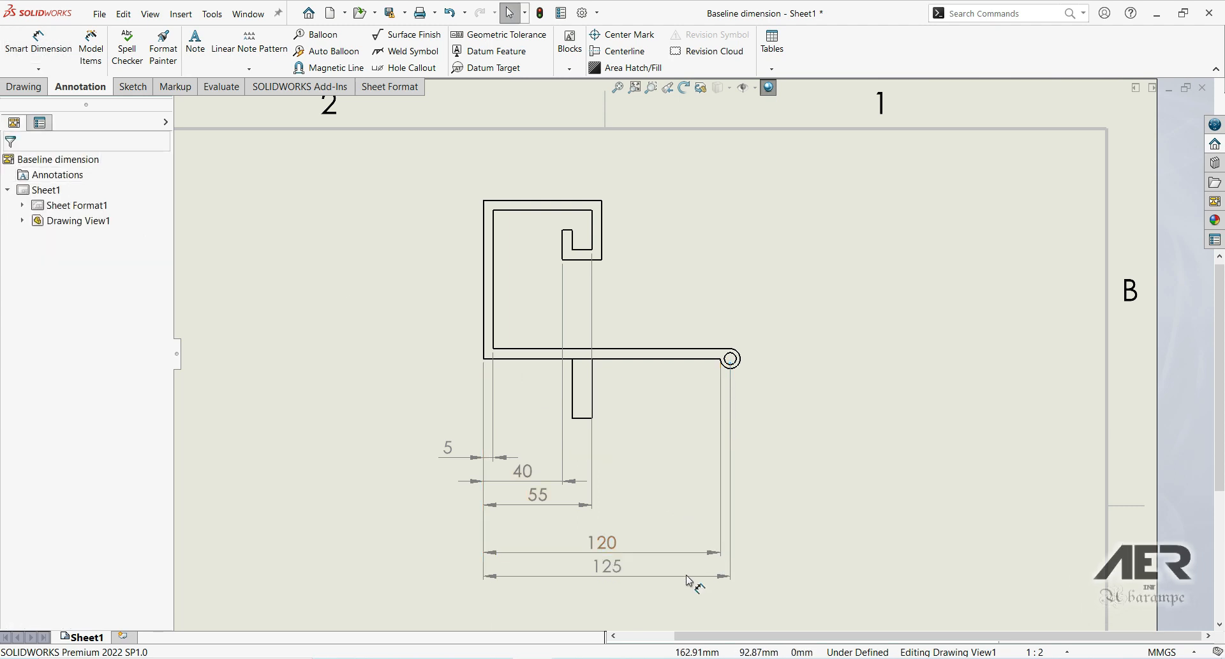
Move the baseline dimension stack up closer to the profile and delete the 120 mm dimension
drag(665, 573, 656, 533)
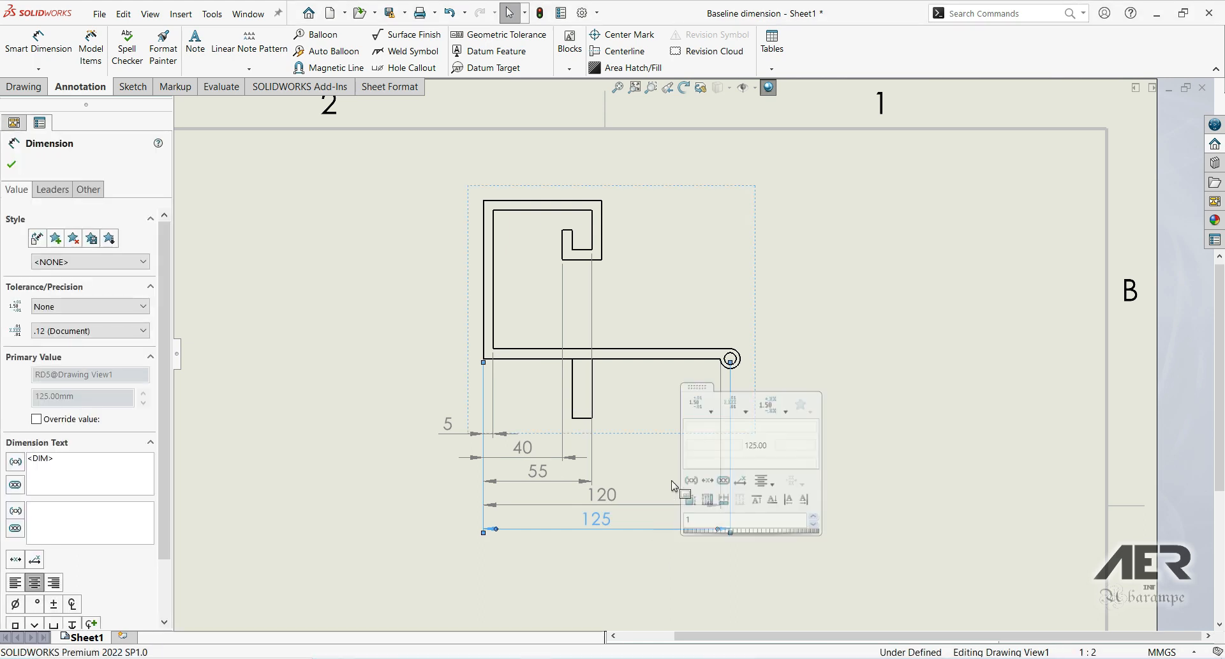
click(598, 503)
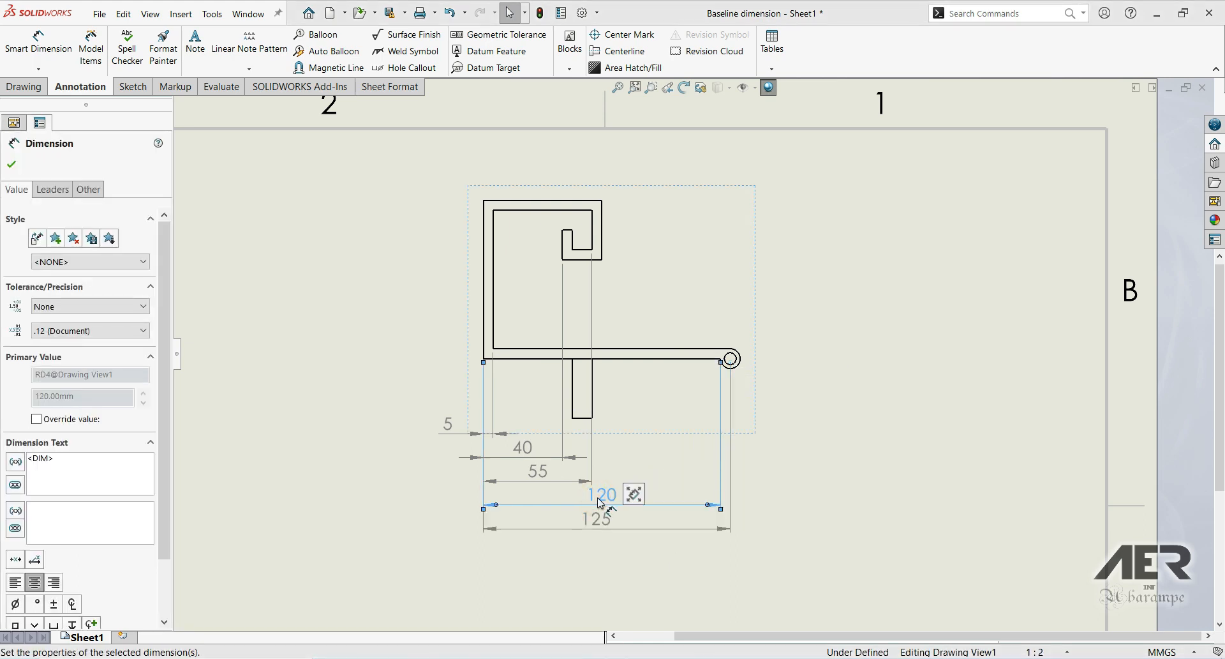
key(Delete)
key(z)
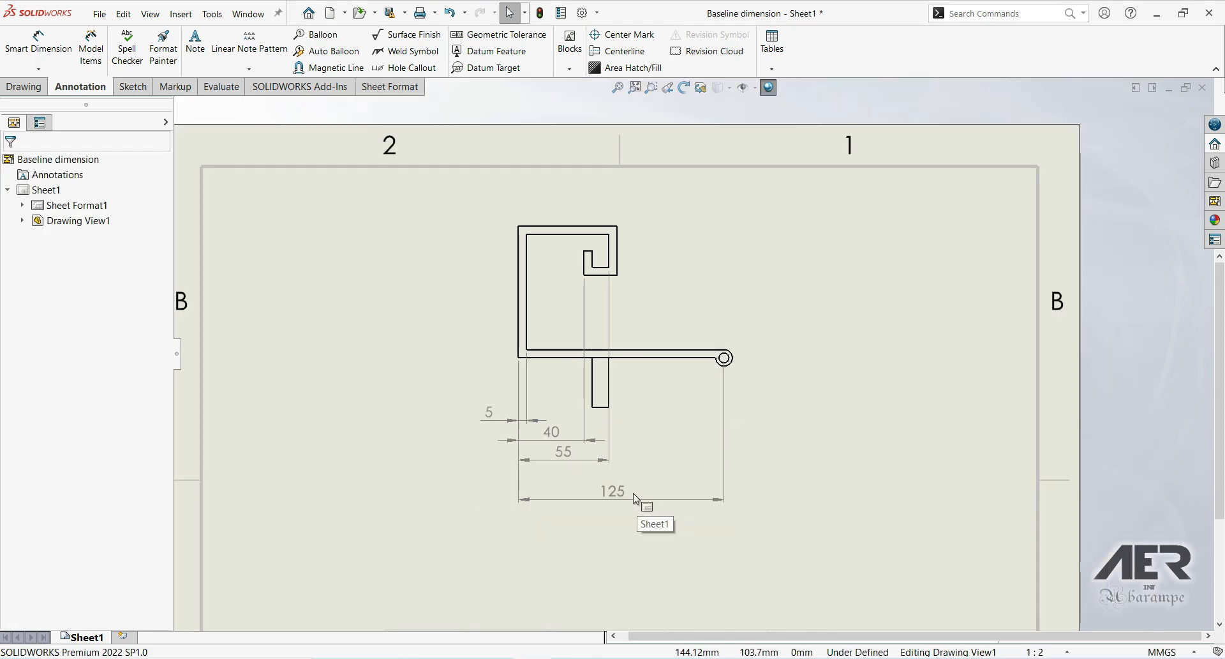
Use Add To BaseLine on the 55 mm dimension to include the hook lip's inner vertical edge
scroll(633, 492, up, 2)
scroll(669, 362, down, 2)
scroll(633, 332, down, 1)
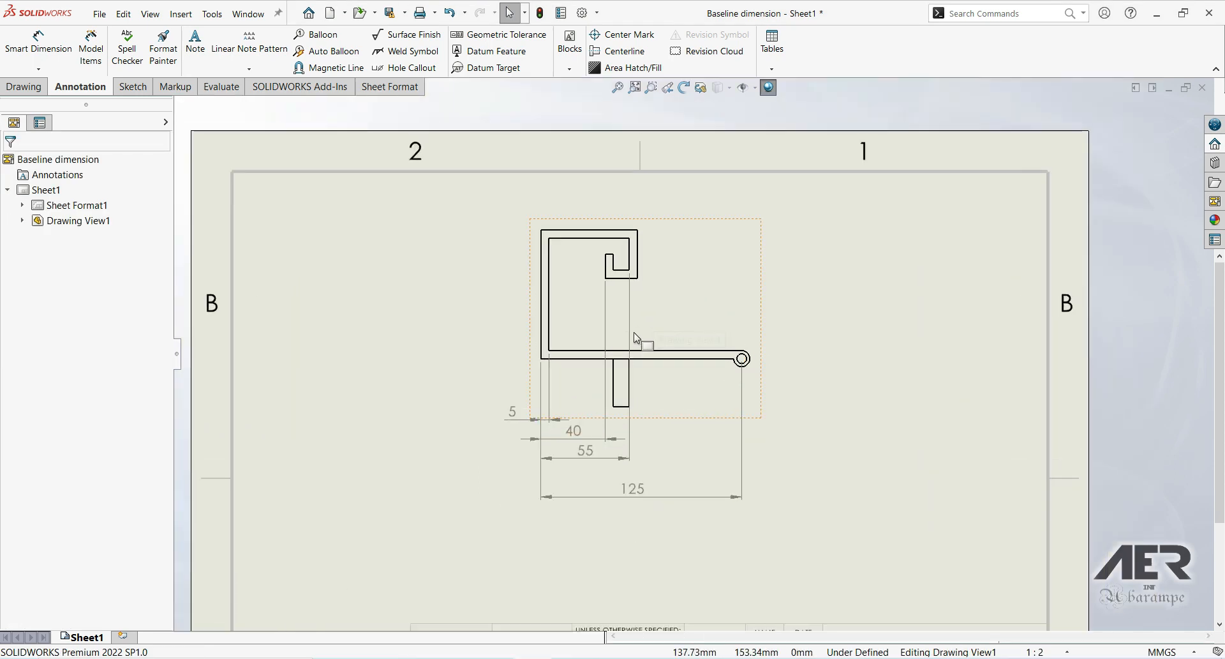
scroll(641, 344, down, 1)
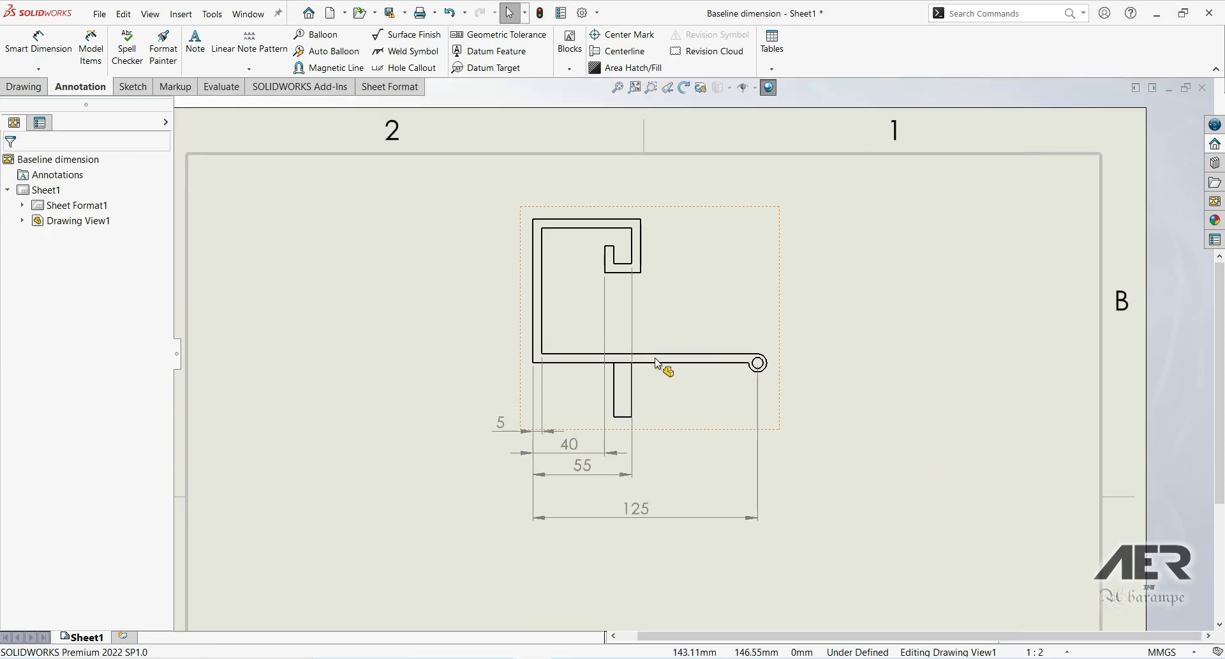
right_click(630, 316)
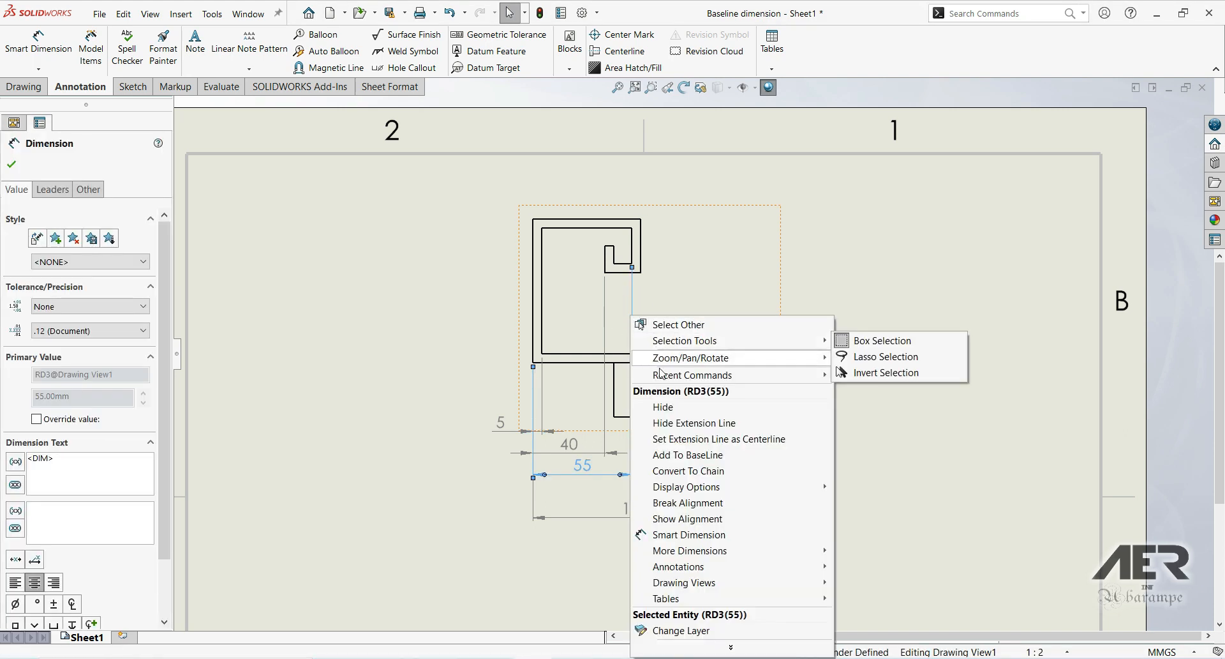
click(676, 456)
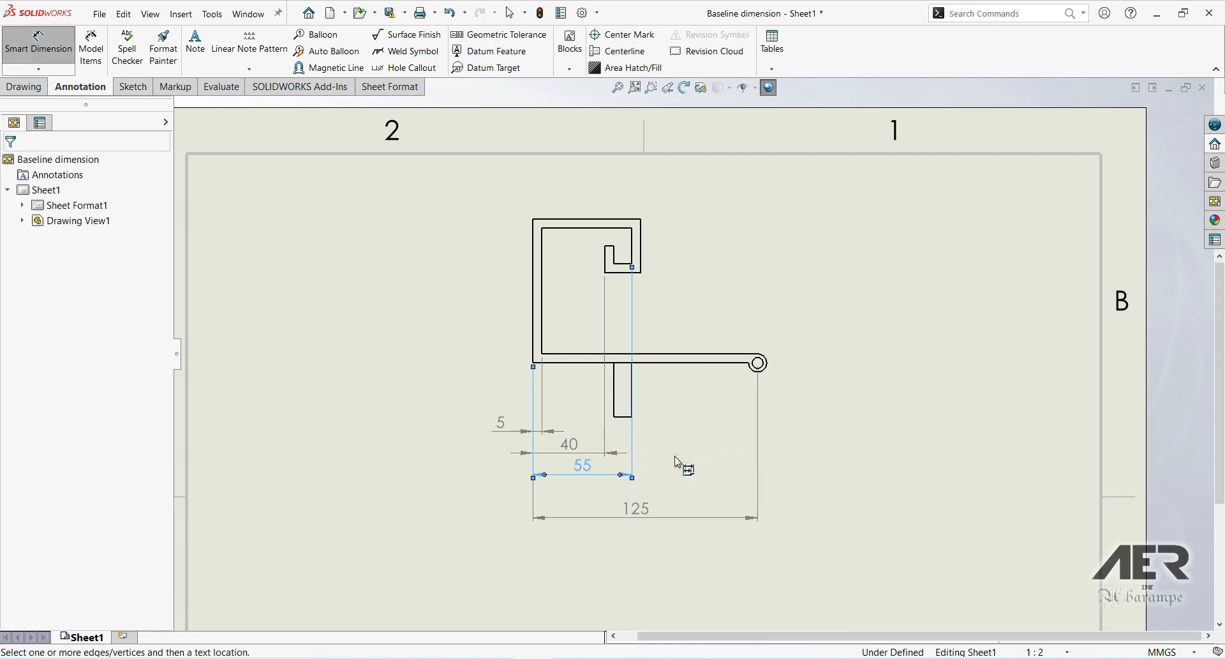
click(614, 256)
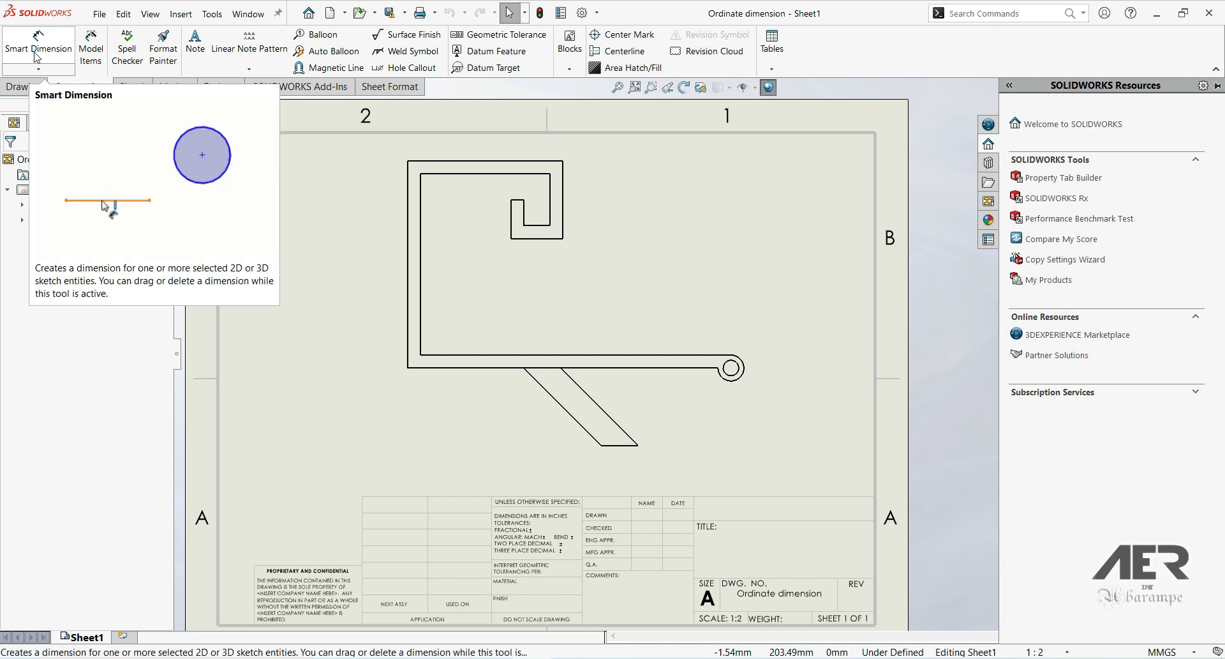
Place an ordinate zero below the profile from the outer left edge and add an ordinate dimension for the wall's inner edge
click(39, 71)
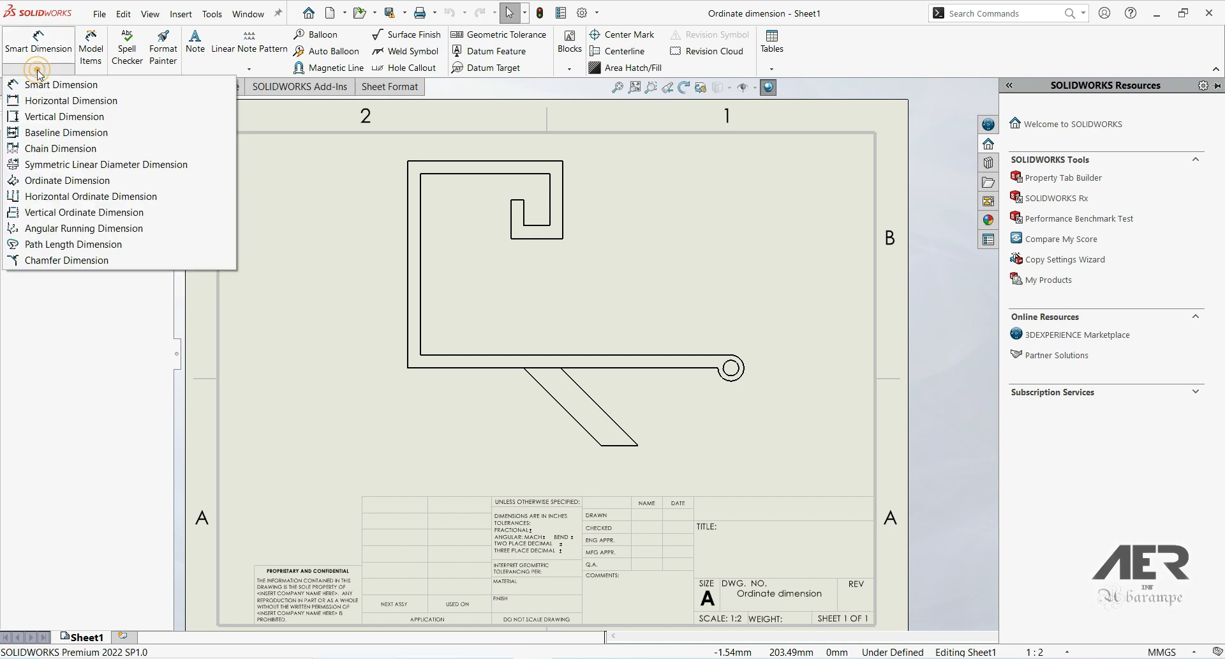
click(61, 181)
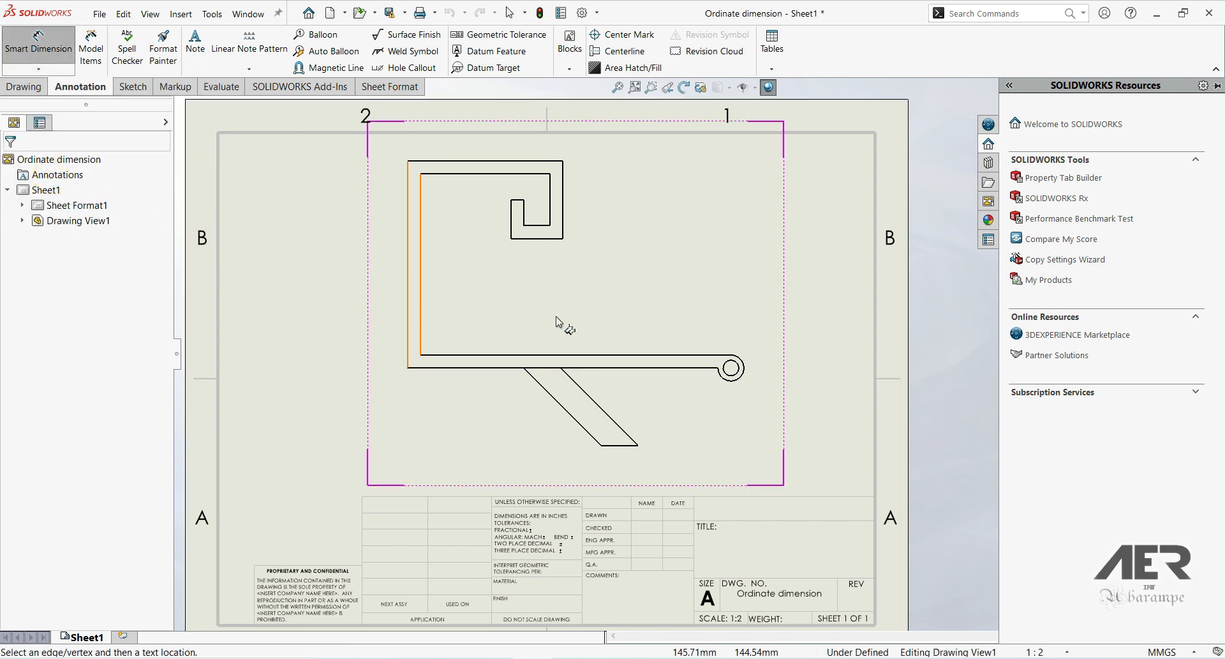
click(407, 263)
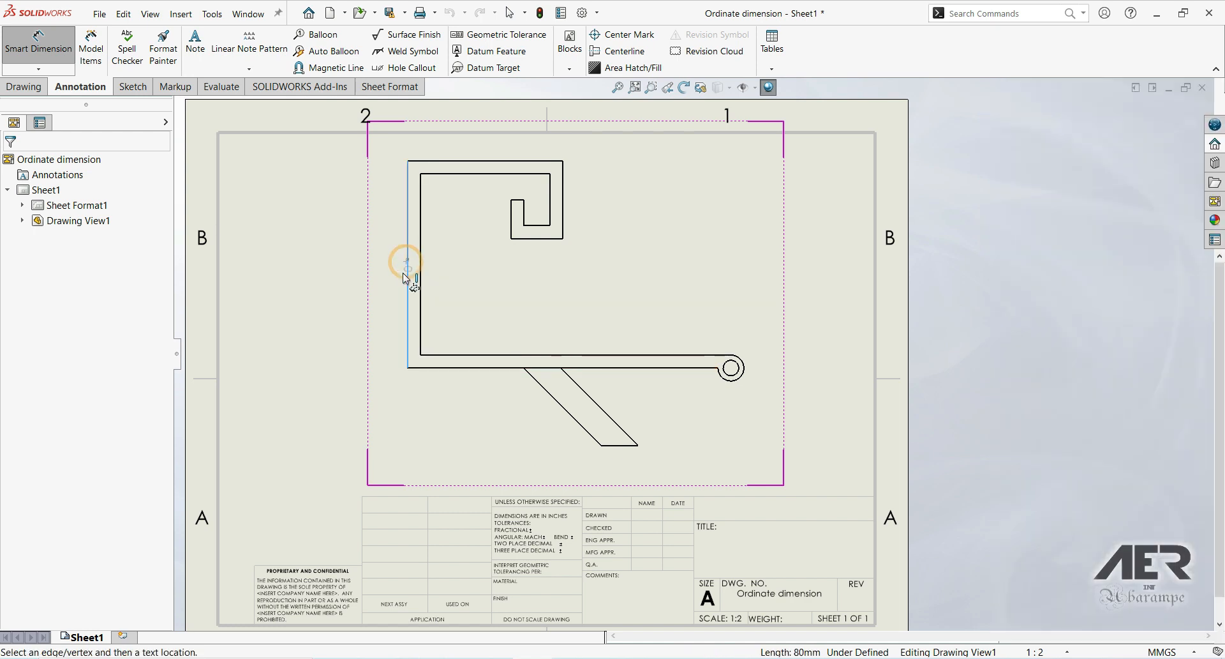
click(413, 457)
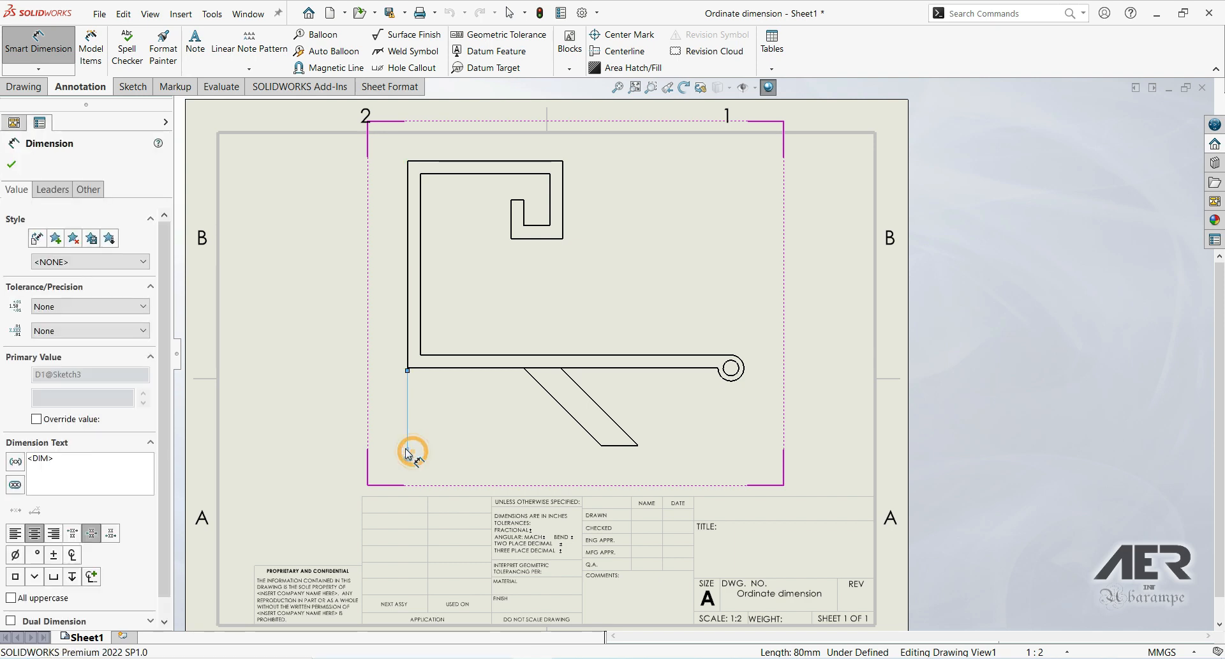
click(421, 305)
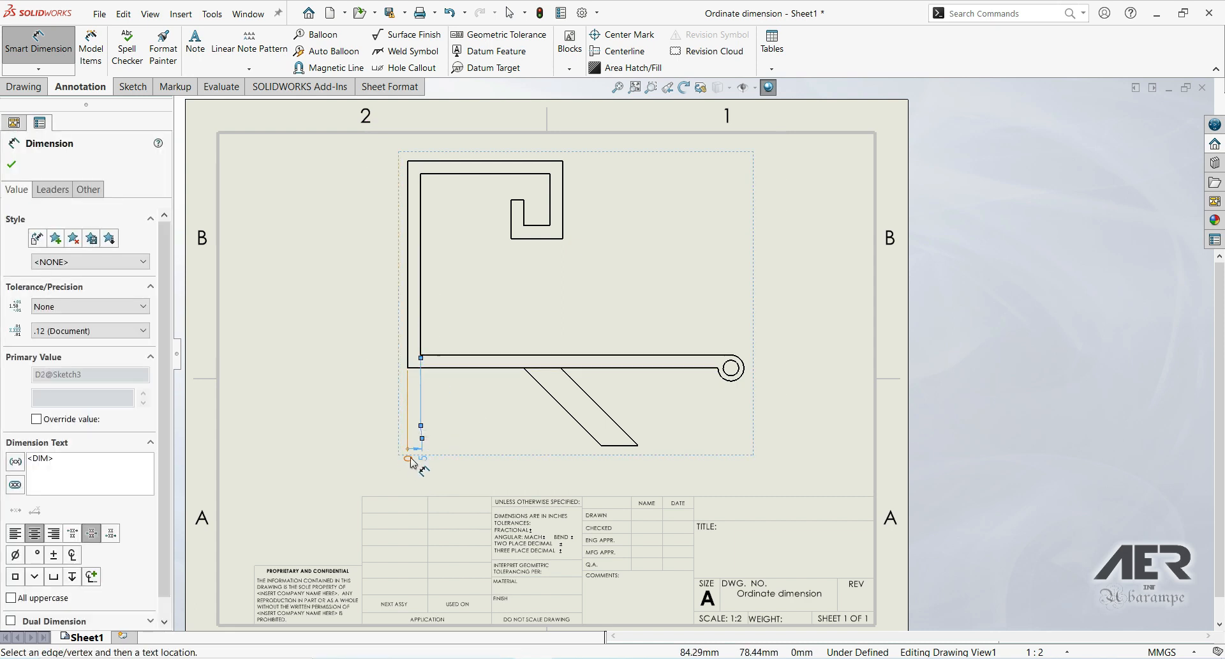
Add ordinate dimensions for the hook's left and right outer edges, the bottom arm's end and the eye's center, then finish
click(511, 238)
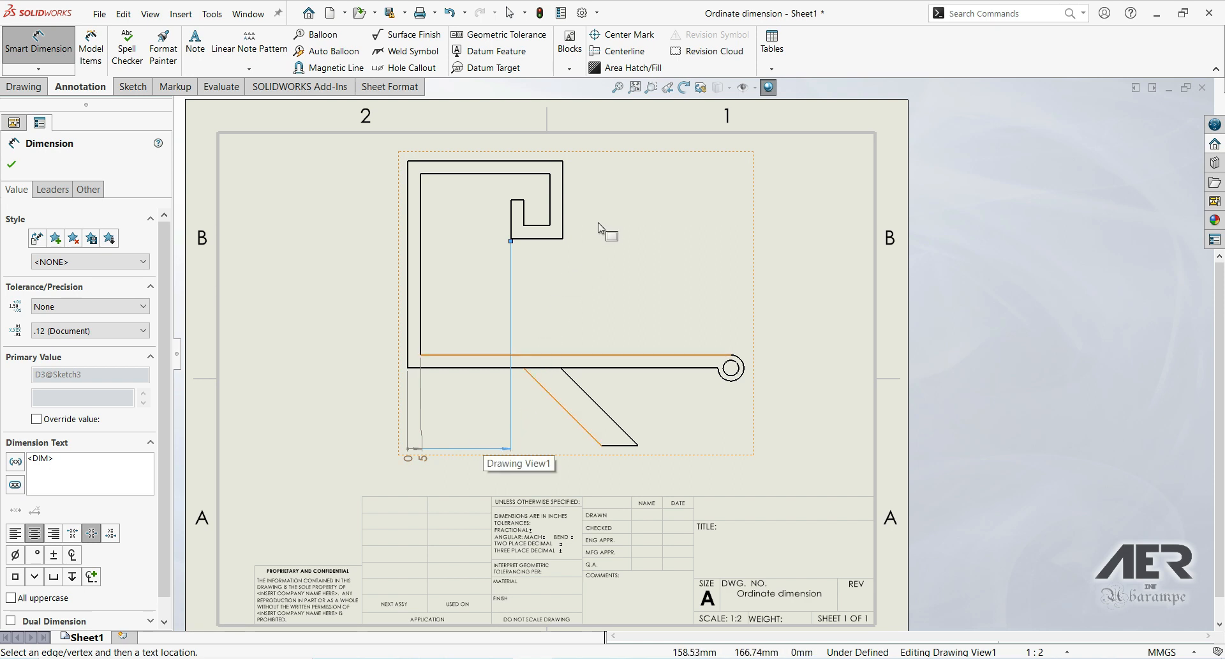
click(563, 206)
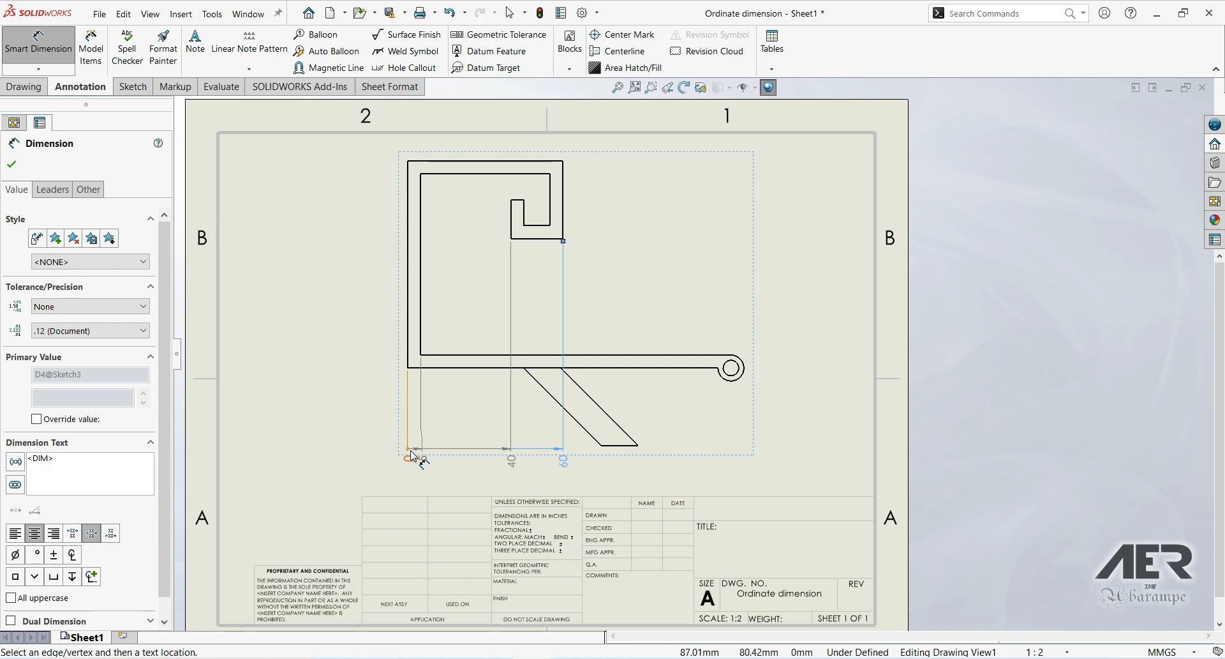
click(719, 370)
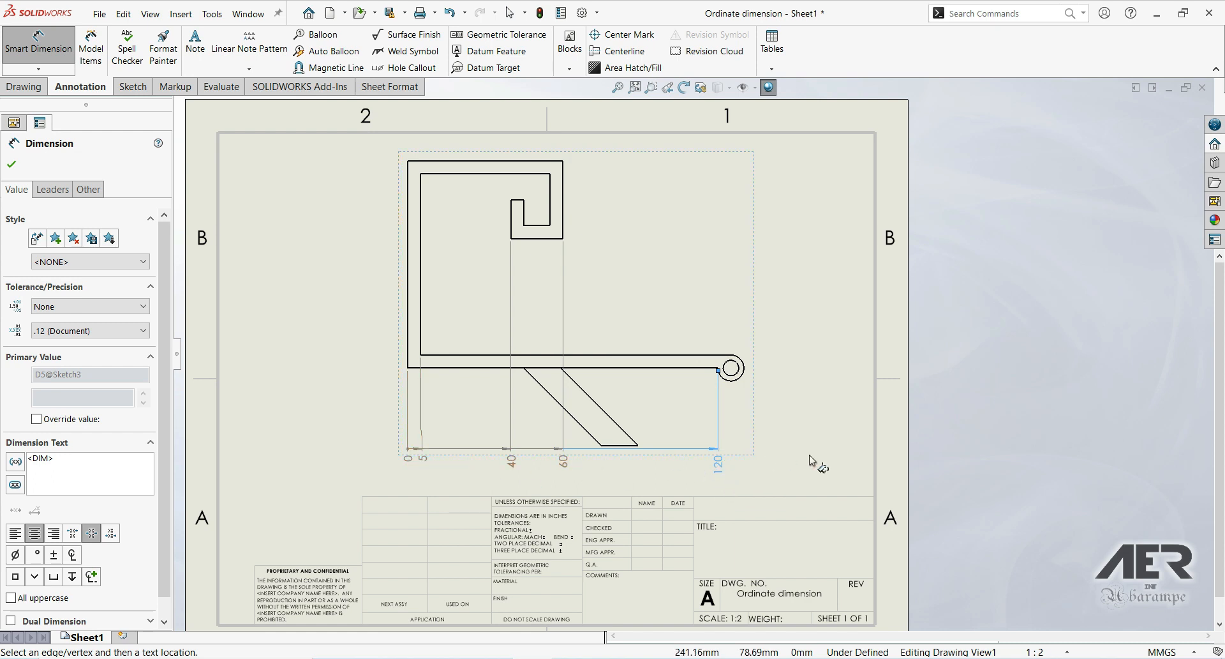
click(739, 376)
scroll(735, 374, down, 3)
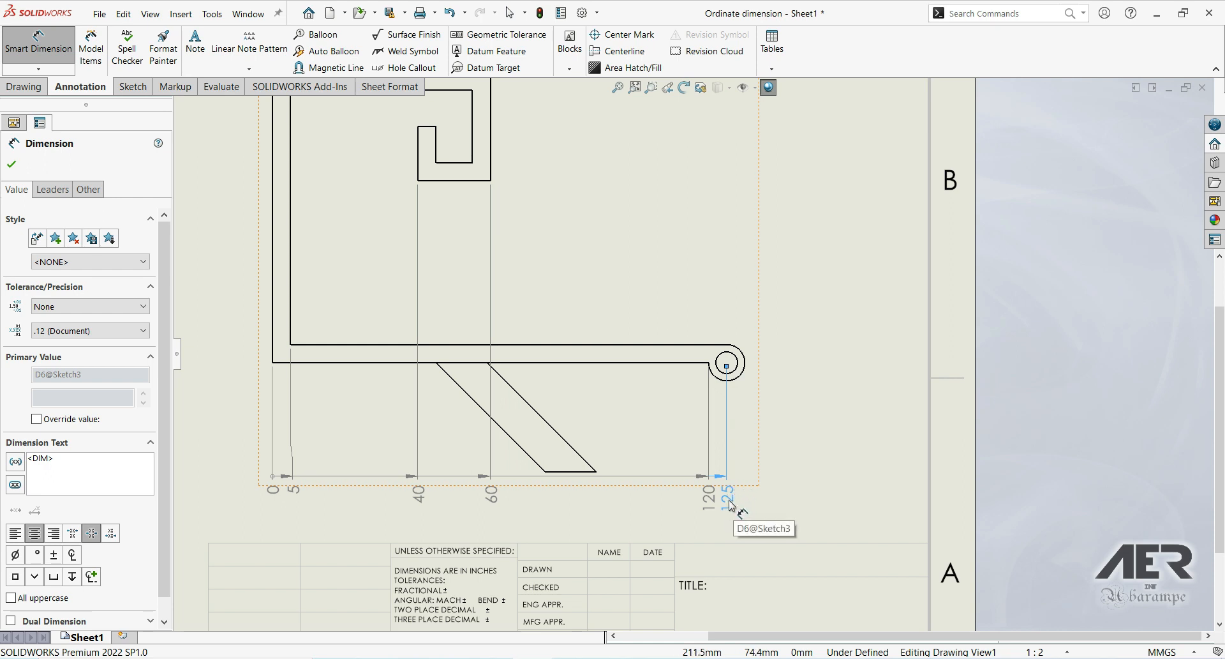
click(11, 167)
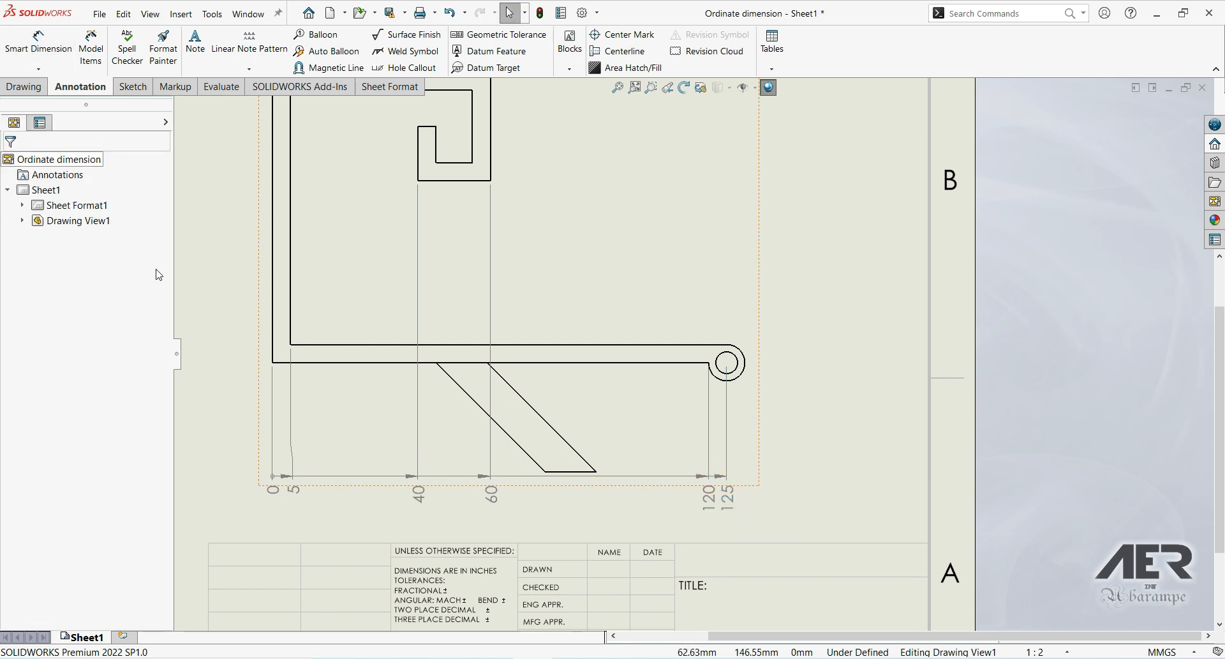
Move the row of ordinate dimensions slightly up toward the profile
key(f)
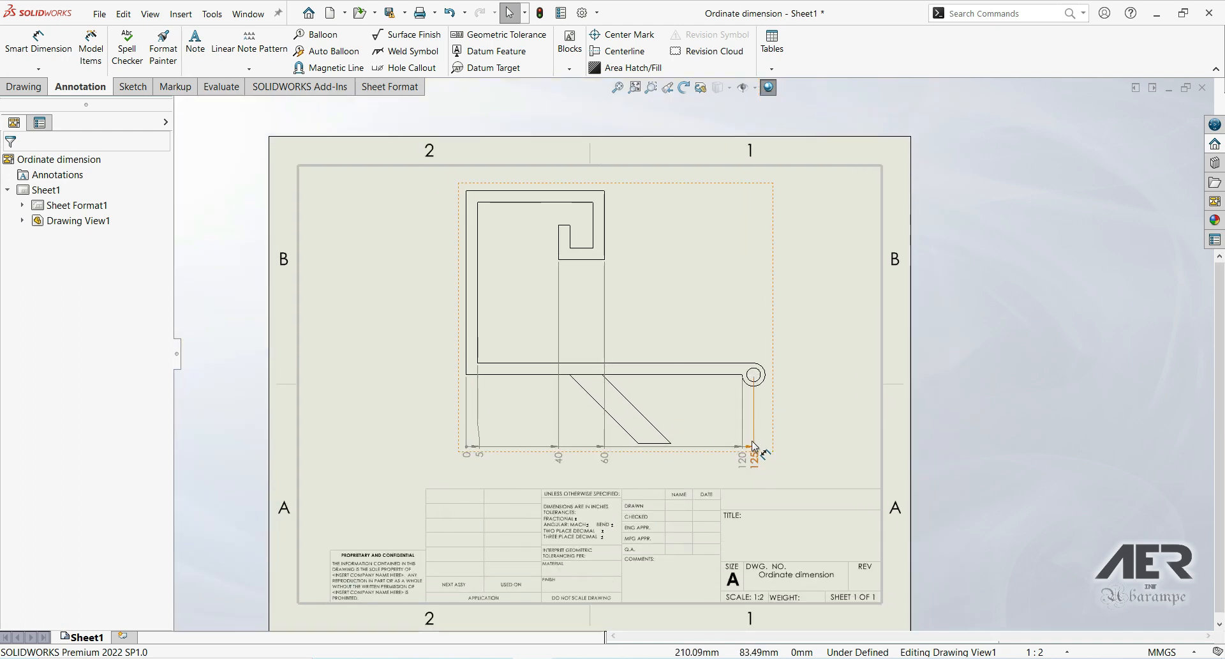
drag(753, 459, 767, 441)
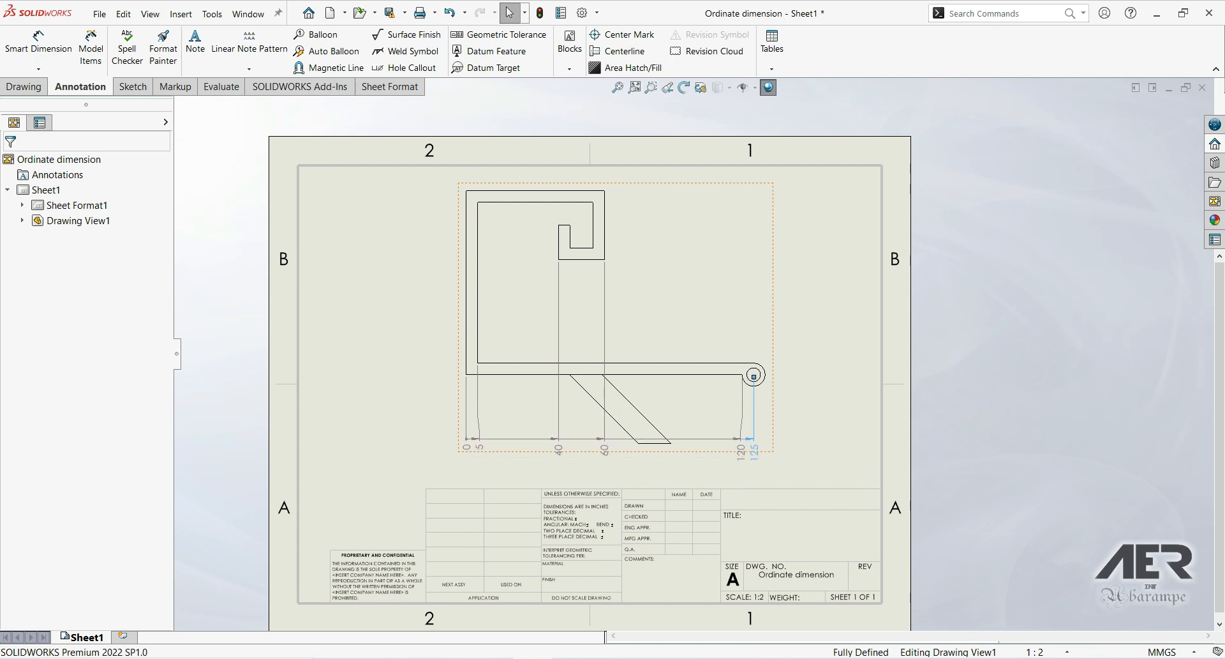
scroll(640, 322, down, 2)
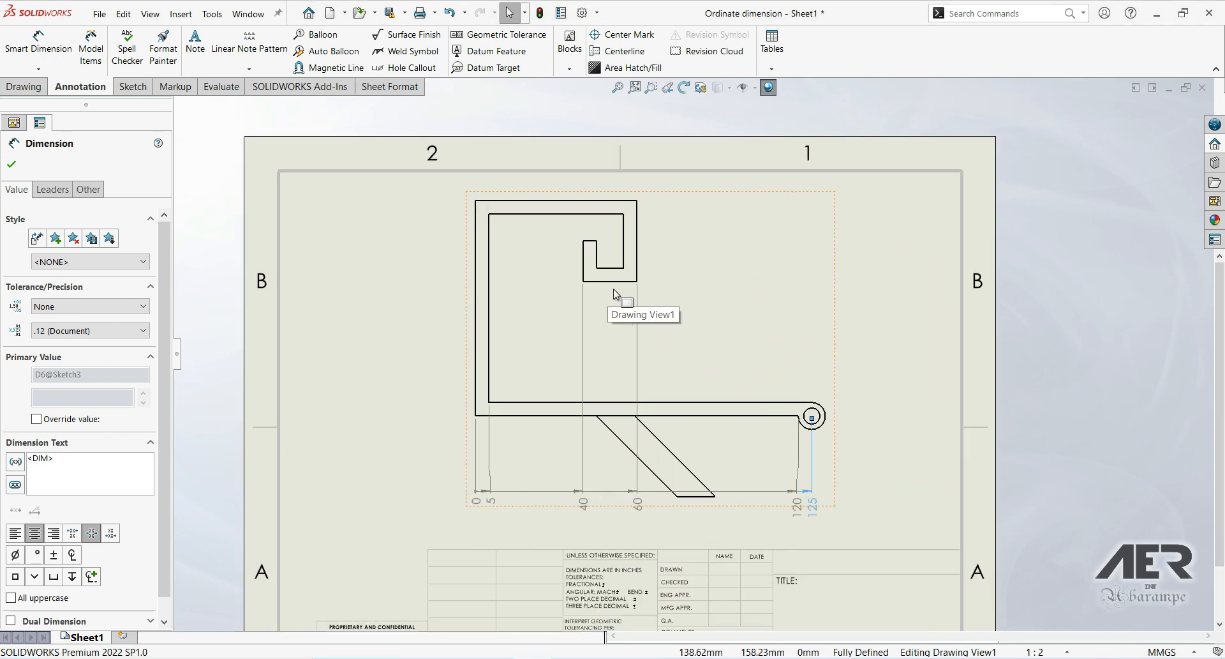
Use Add To Ordinate on the 40 mm dimension to include the hook lip's inner vertical edge, then finish
scroll(614, 288, down, 2)
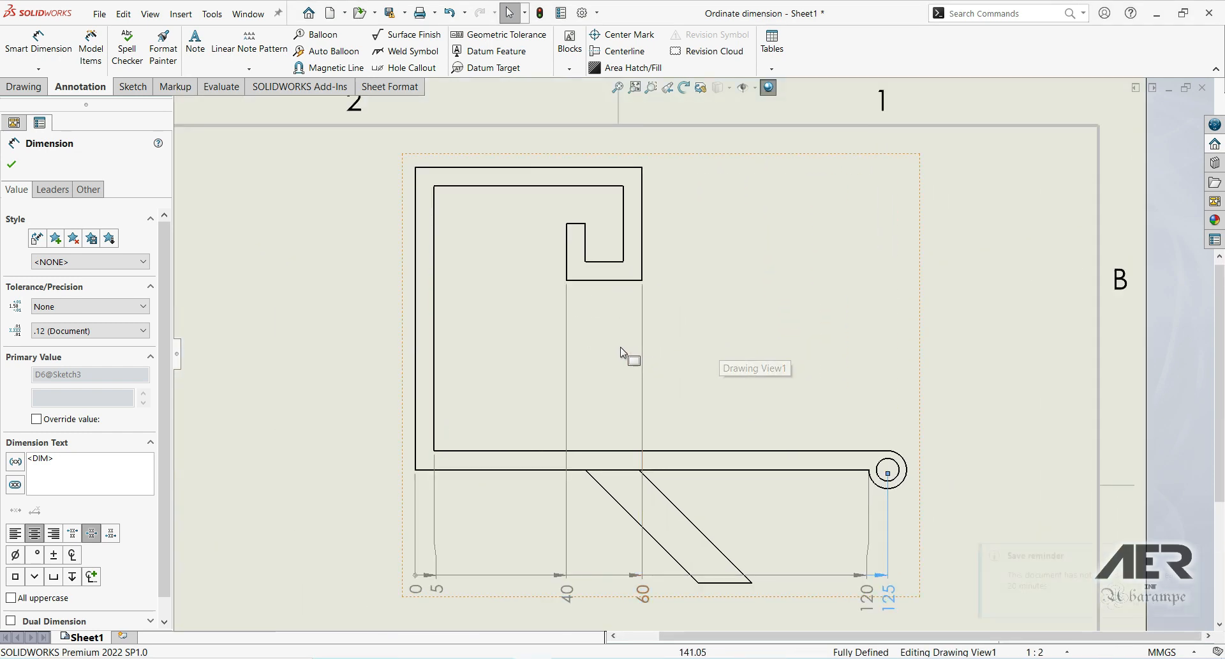
right_click(569, 359)
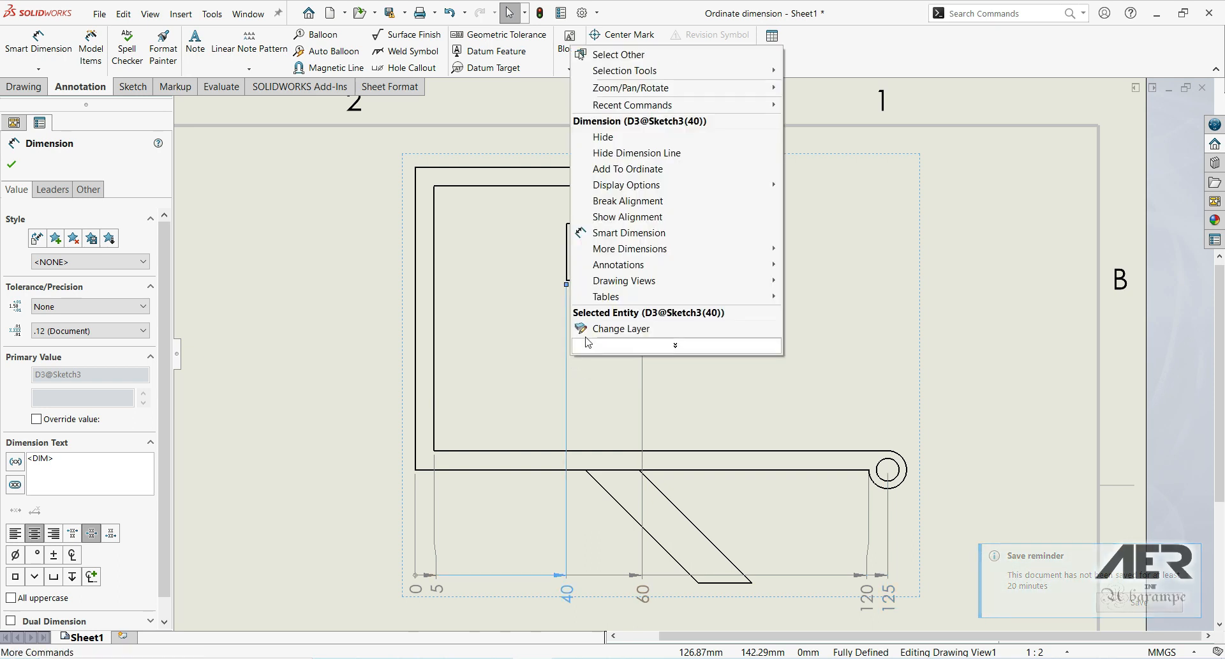
click(619, 168)
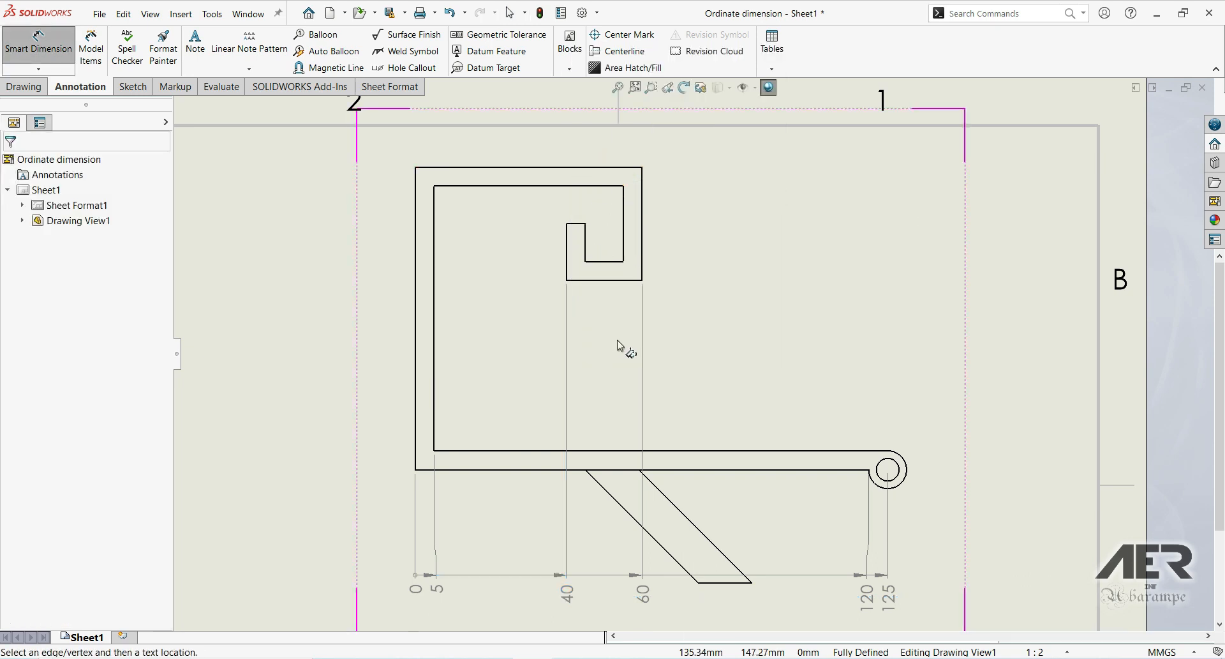
scroll(620, 344, up, 1)
scroll(607, 268, down, 1)
click(607, 264)
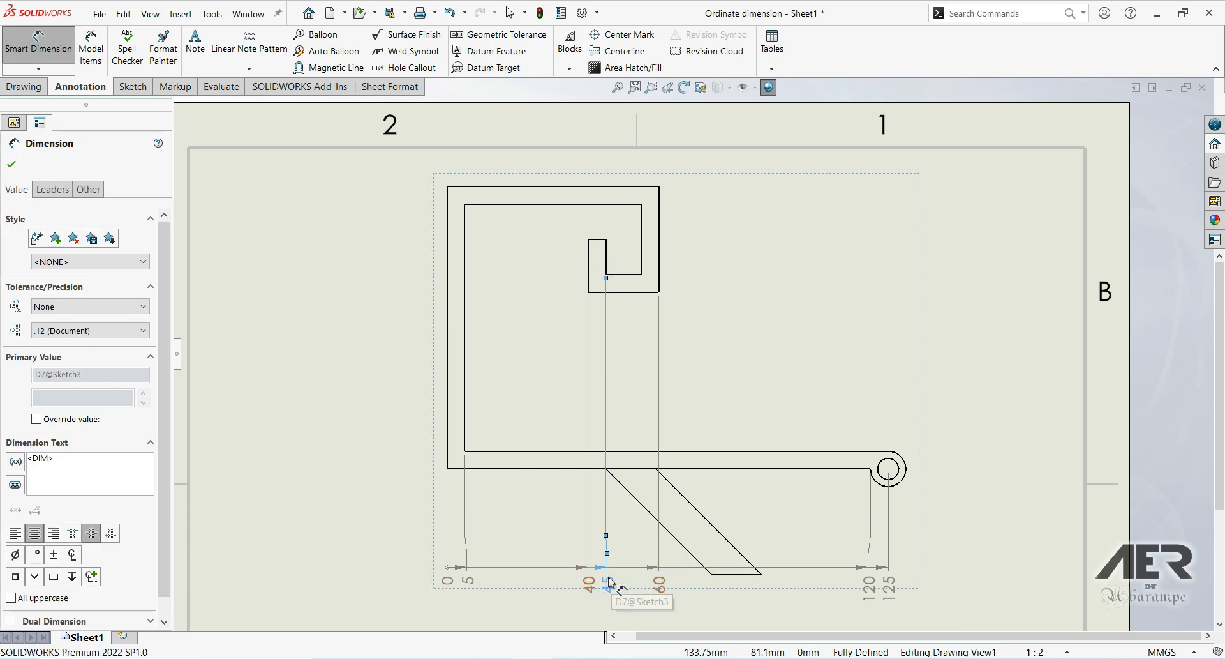
click(11, 164)
click(38, 69)
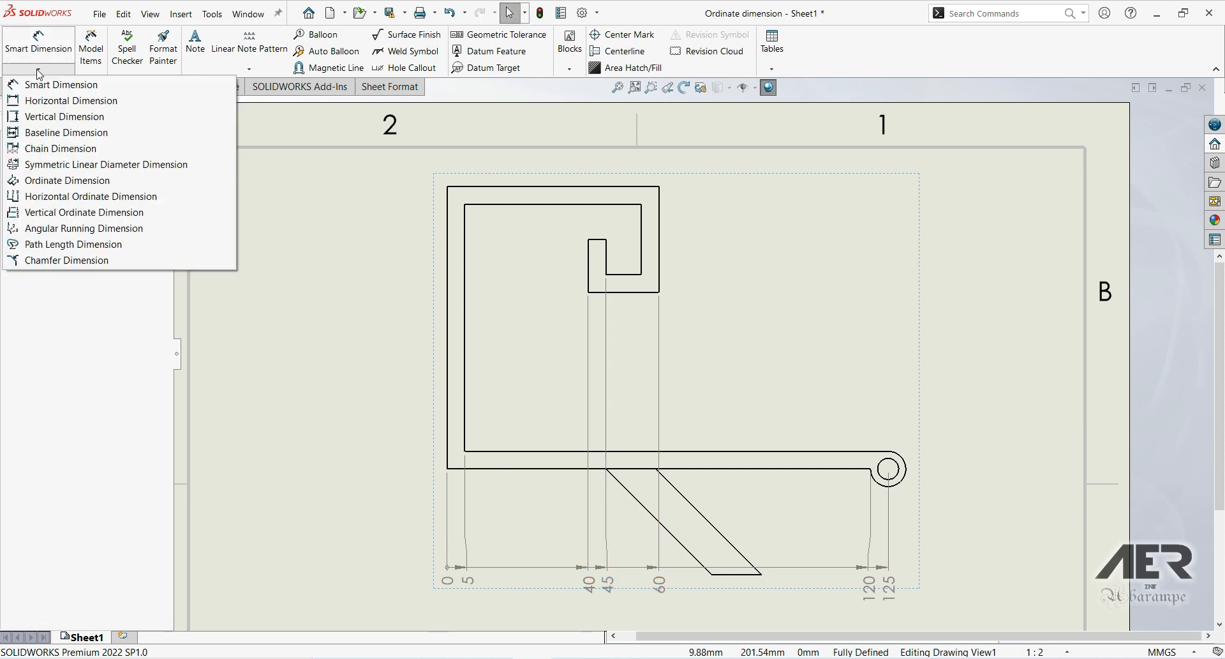
click(52, 180)
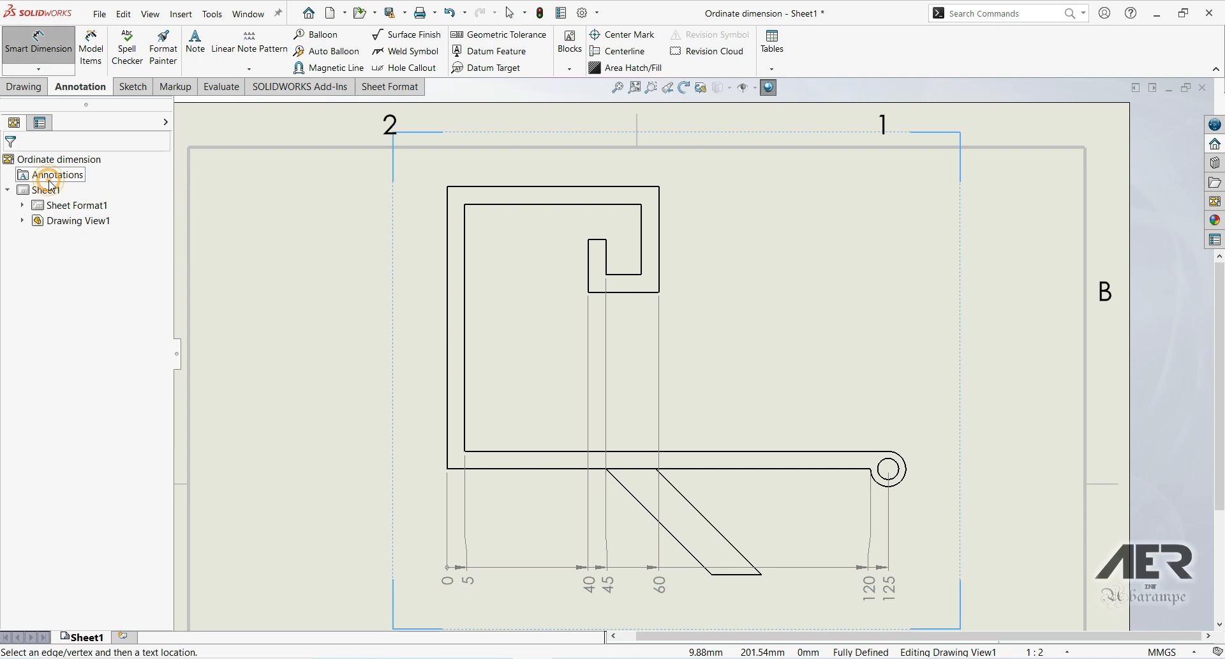
click(642, 266)
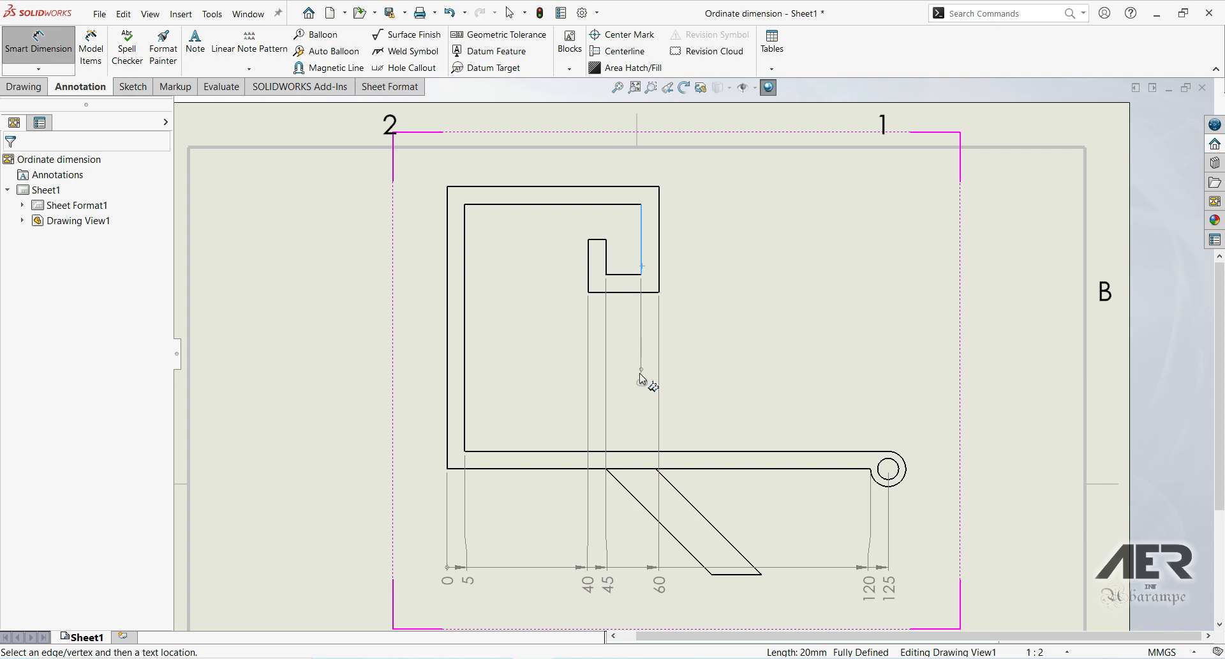
key(Escape)
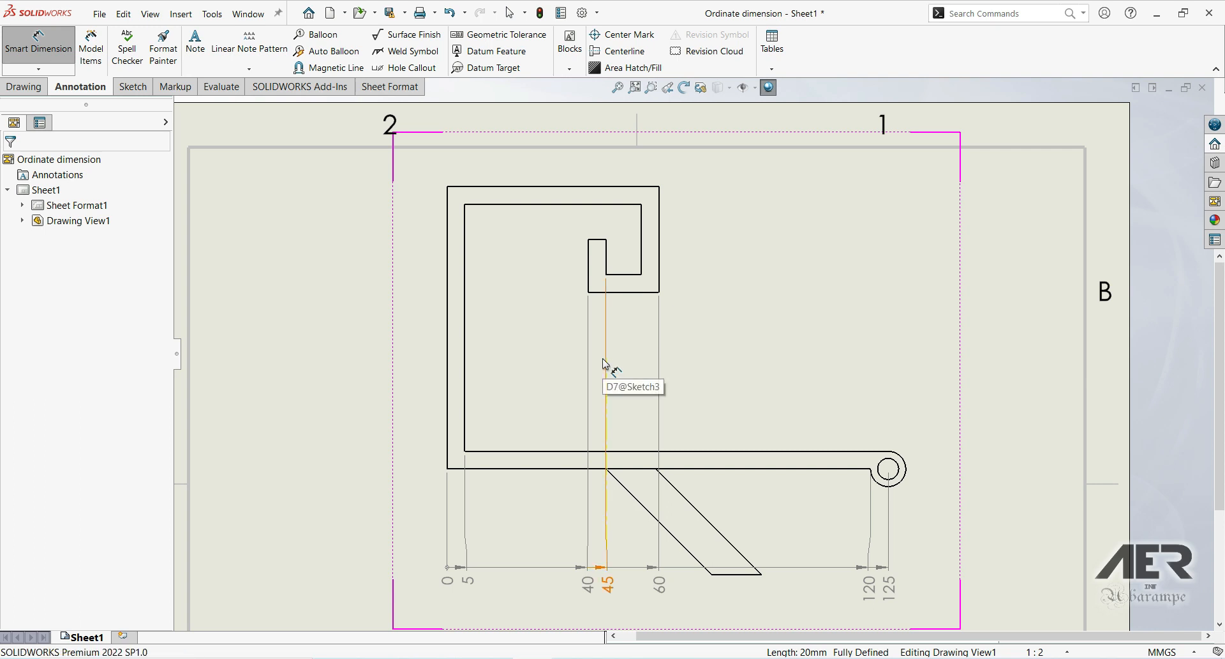
click(561, 342)
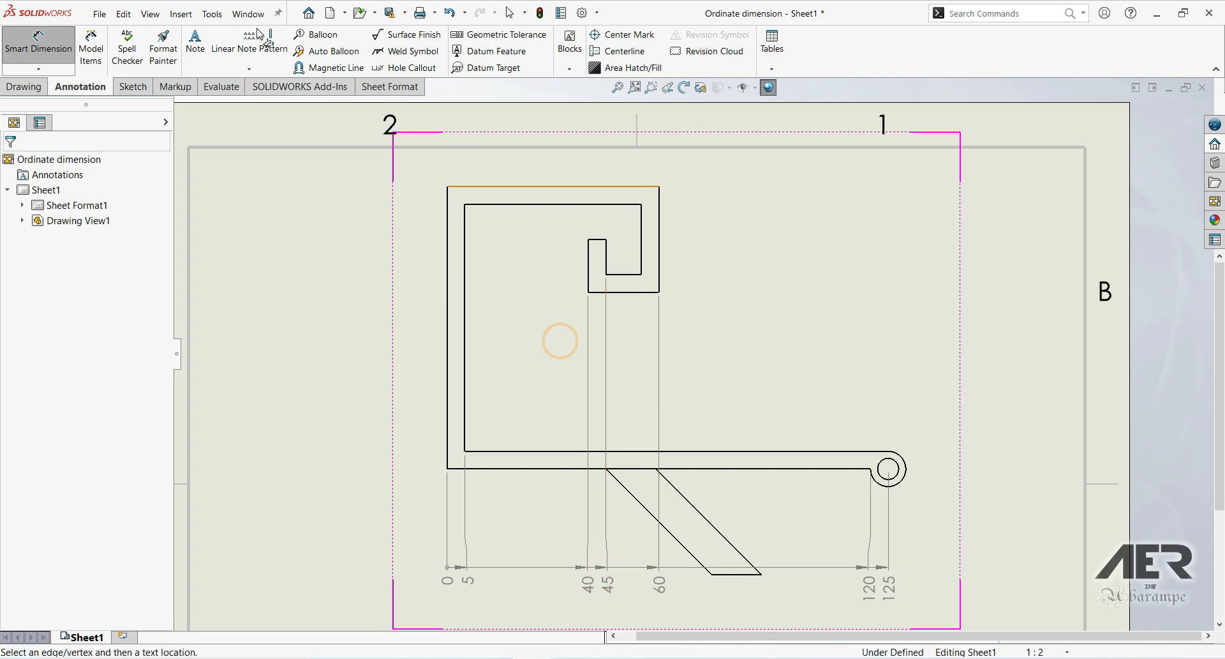
click(37, 68)
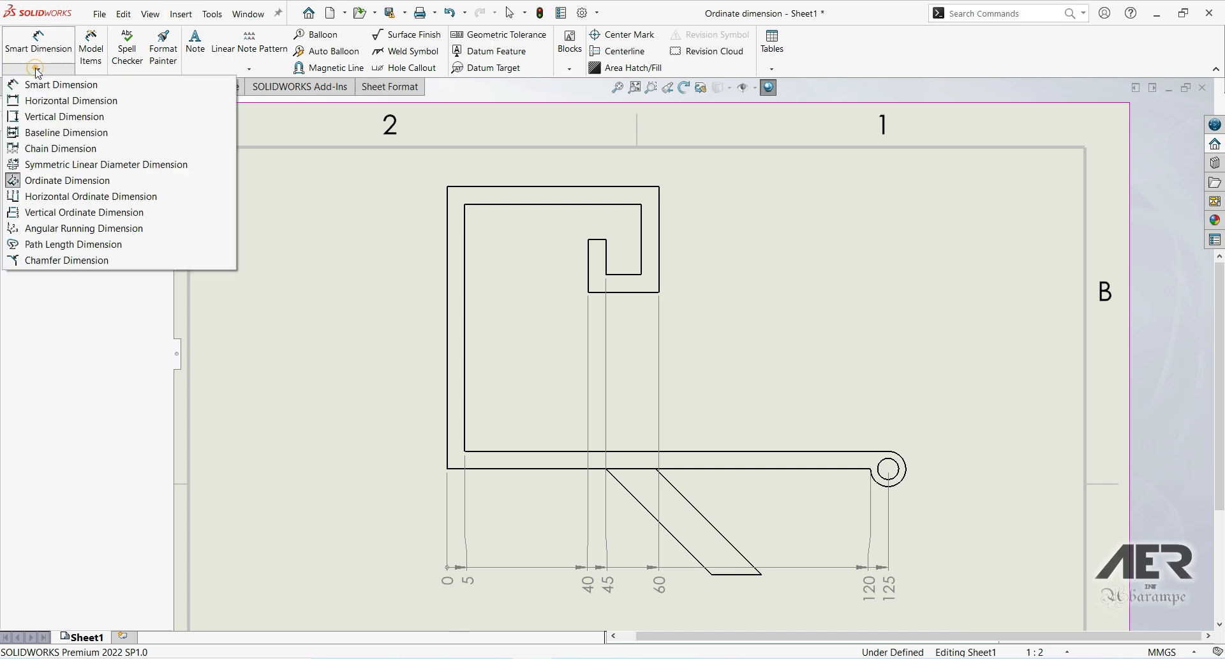
click(69, 180)
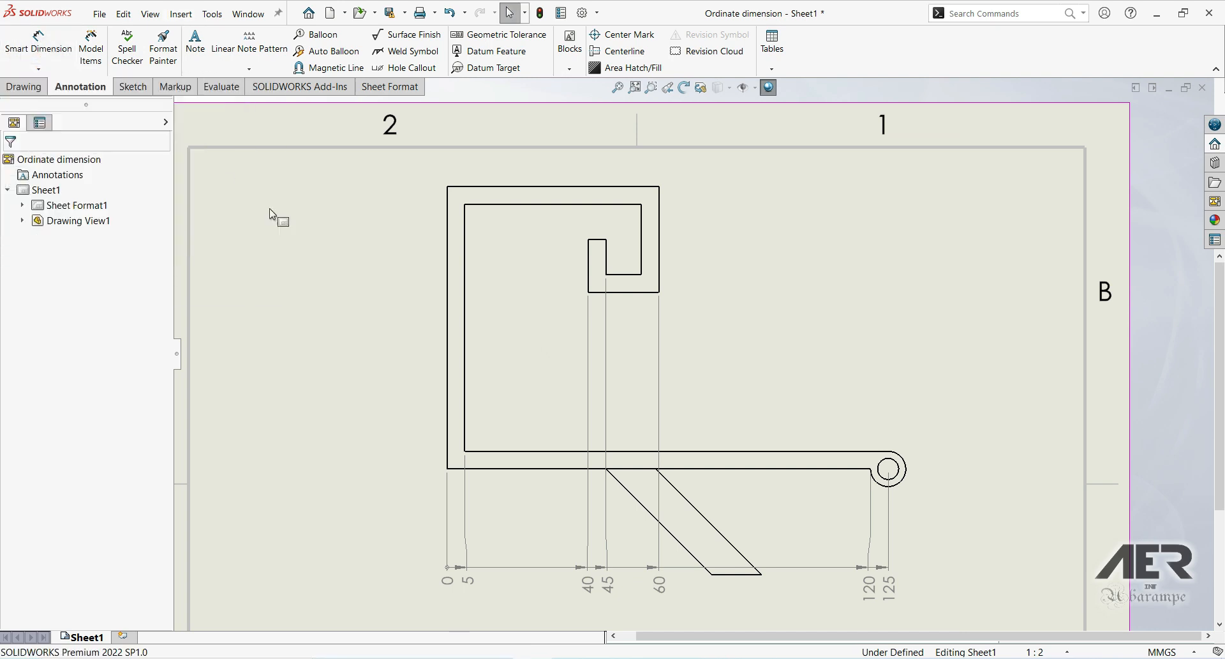
Start Add To Ordinate from the 40 mm dimension again and delete the 60 mm ordinate dimension at the hook's right outer edge
right_click(587, 381)
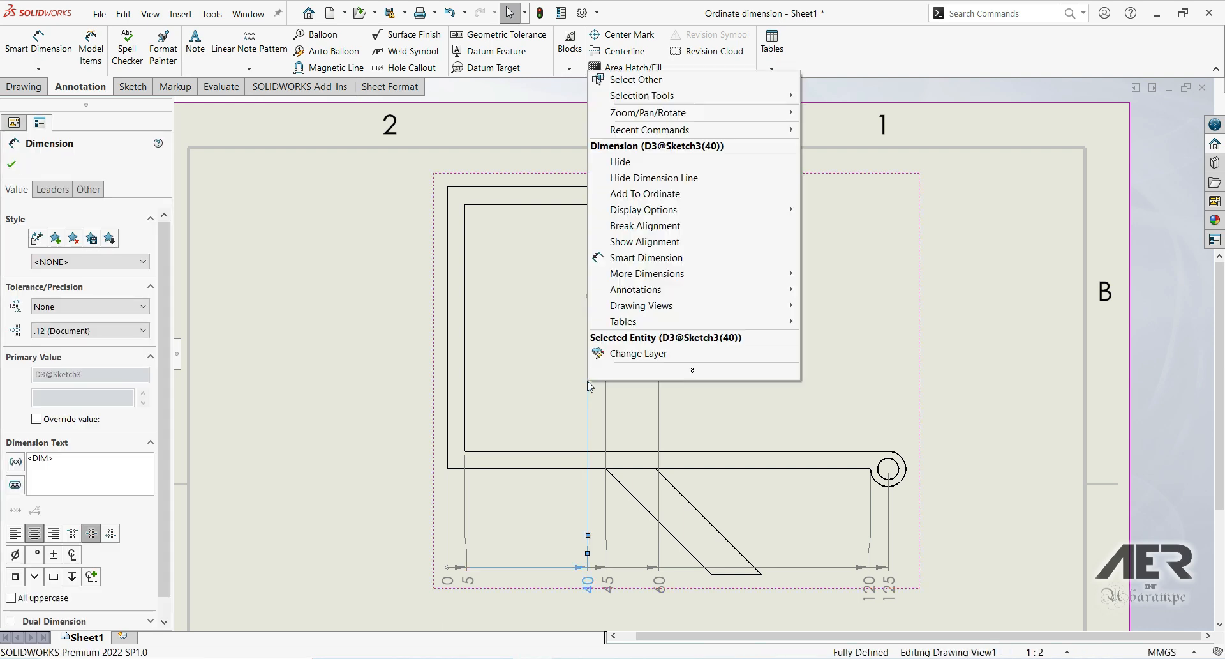
click(620, 194)
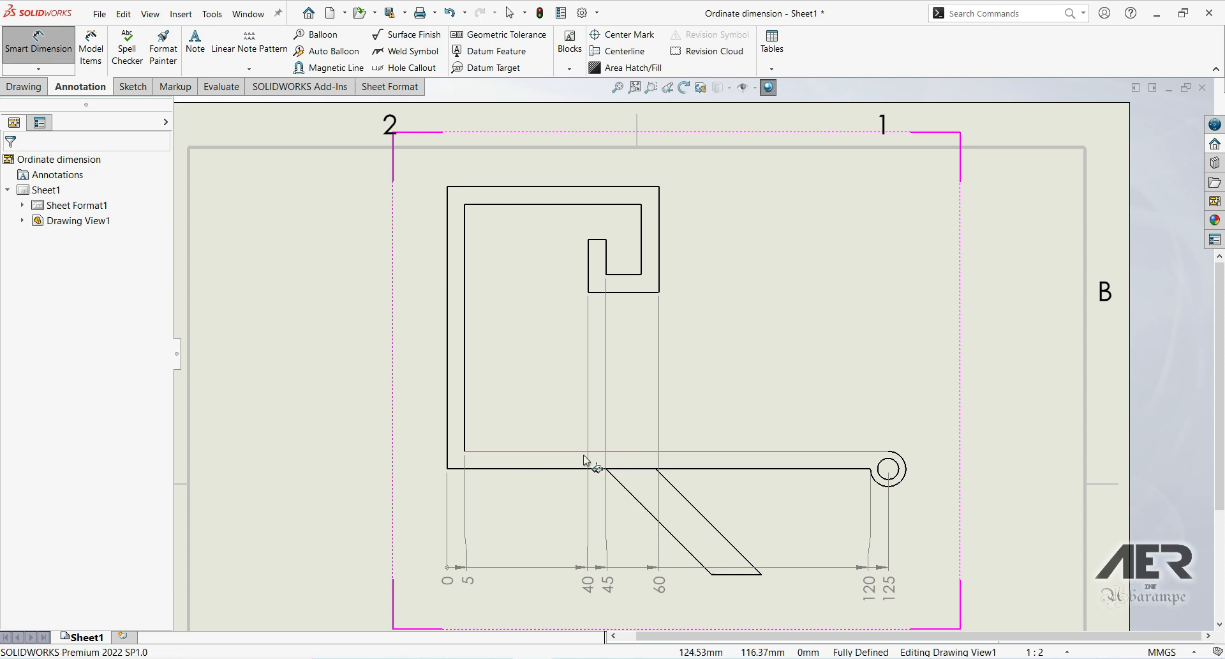
scroll(697, 452, up, 1)
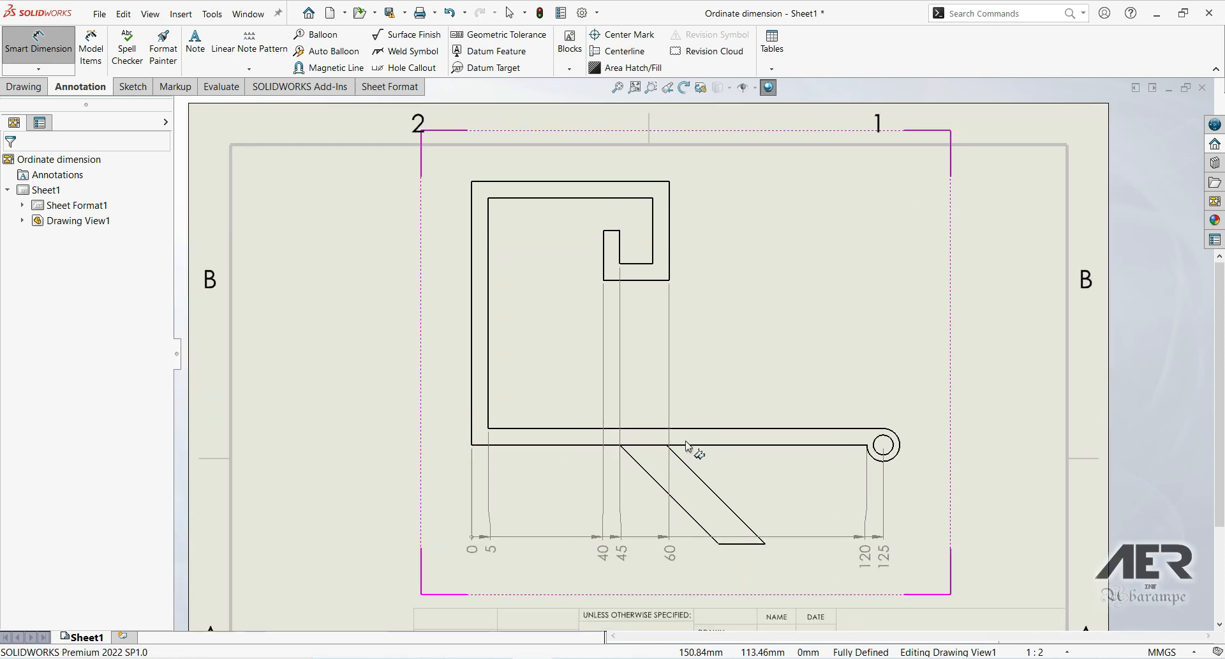
click(672, 396)
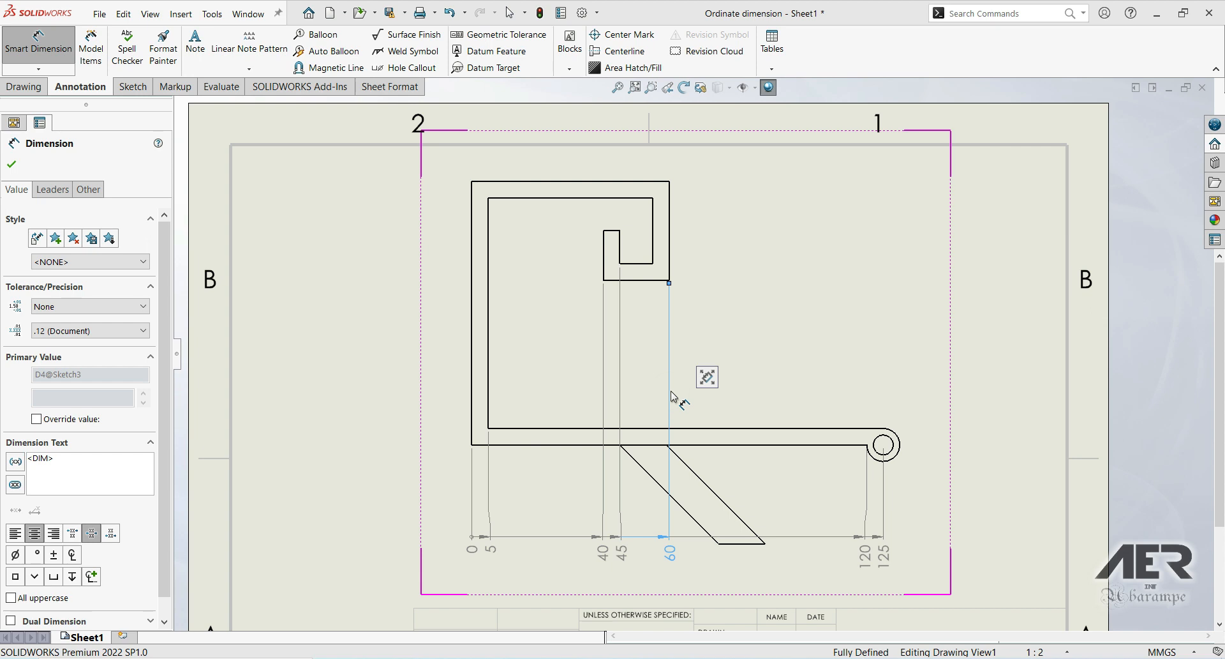
key(Delete)
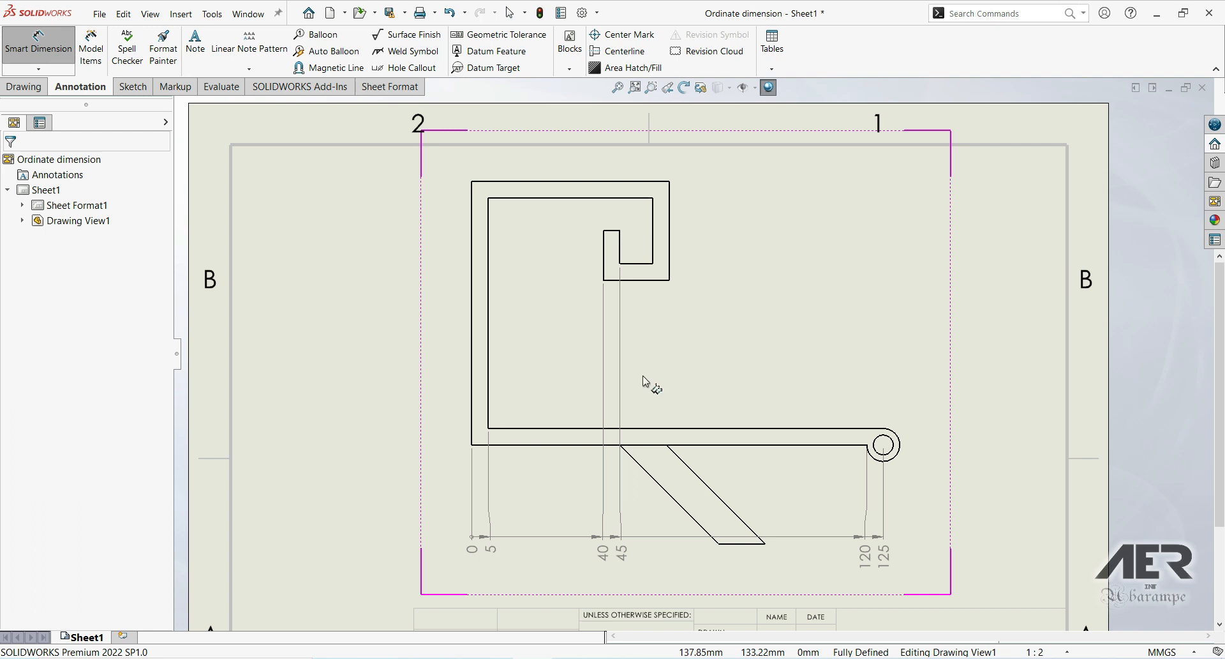
scroll(739, 356, up, 3)
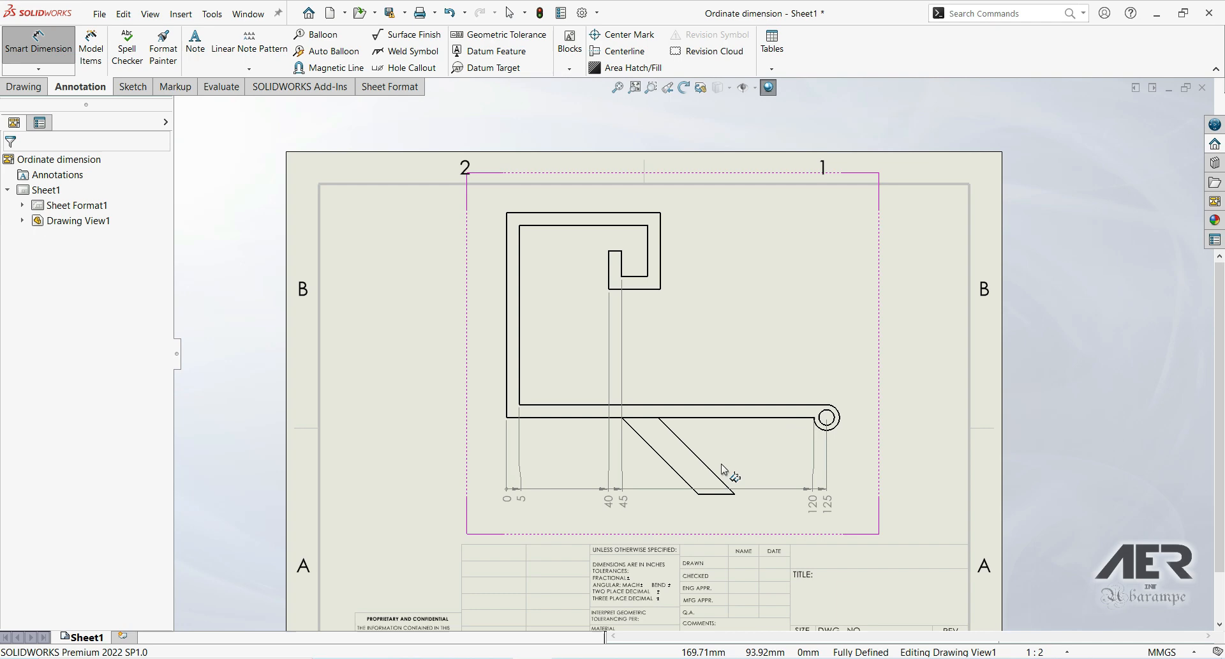
scroll(721, 463, up, 2)
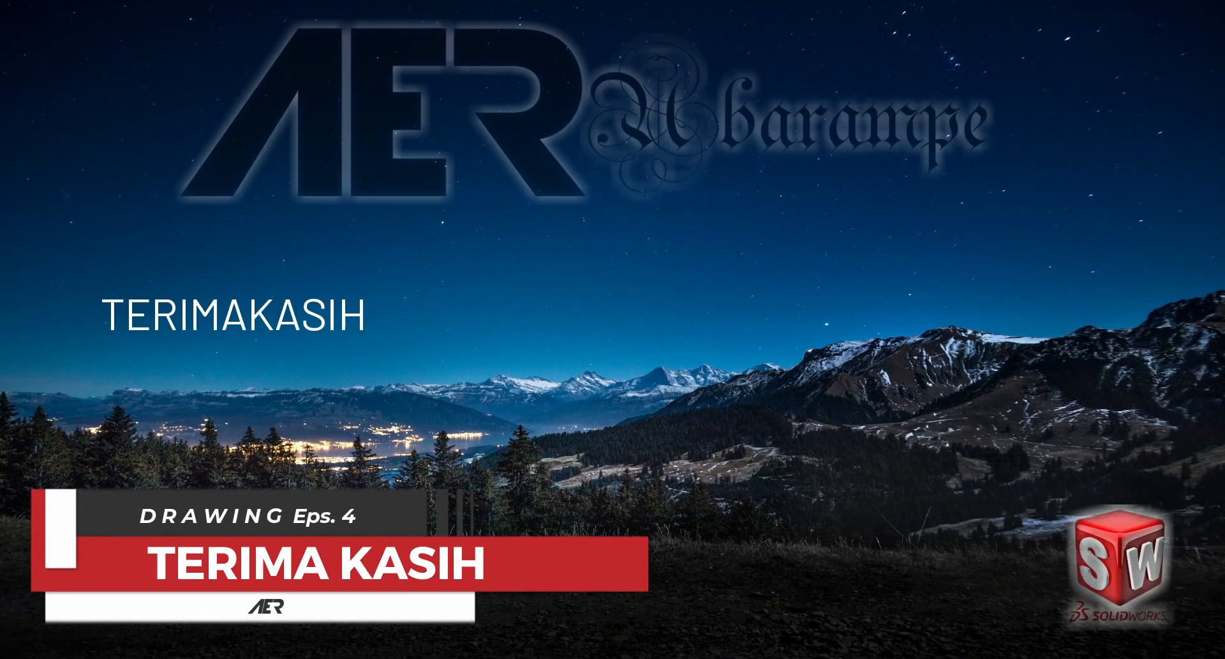